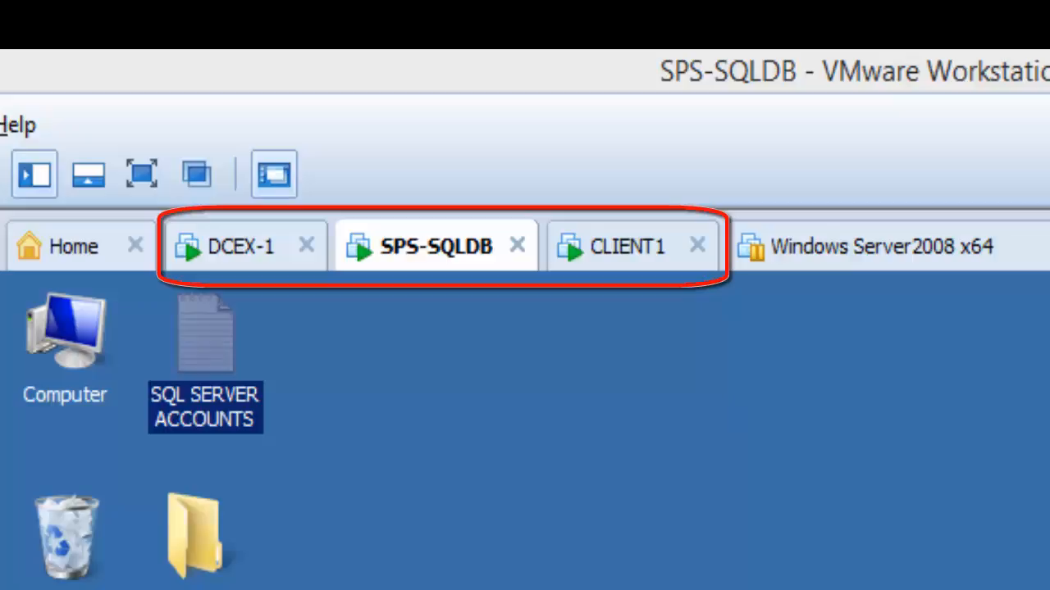
Switch to the DCEX-1 virtual machine and look over its managed service accounts and available programs.
{"action": "left_click", "coordinate": [220, 250]}
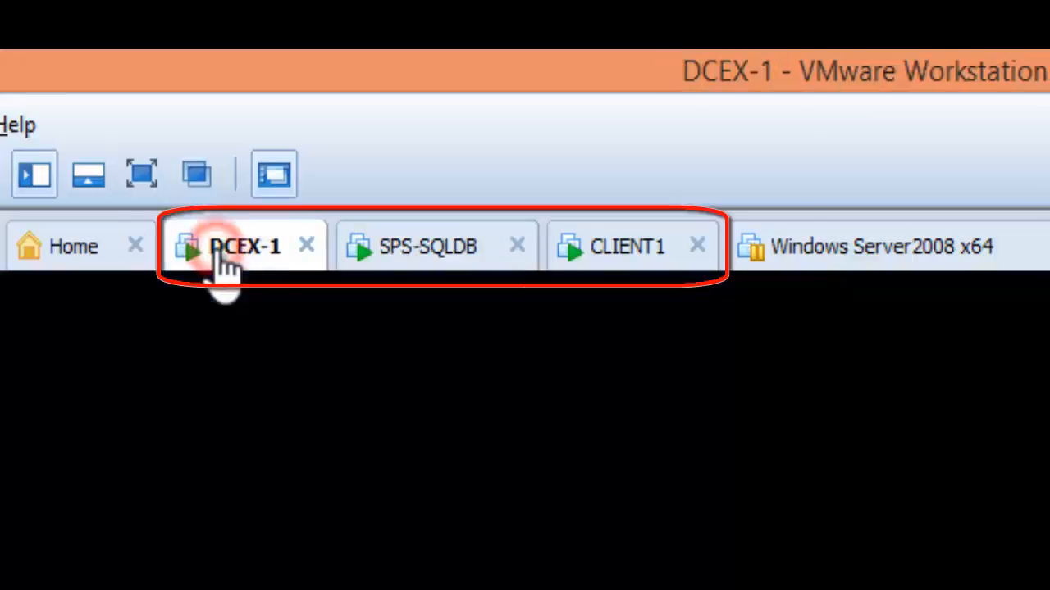
{"action": "left_click", "coordinate": [702, 512]}
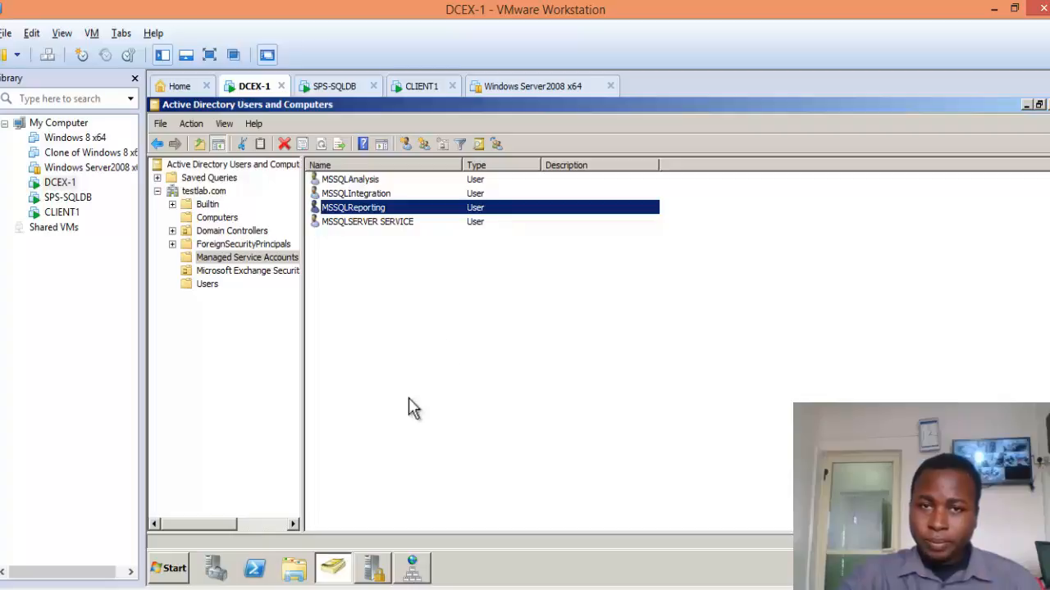
{"action": "left_click", "coordinate": [169, 569]}
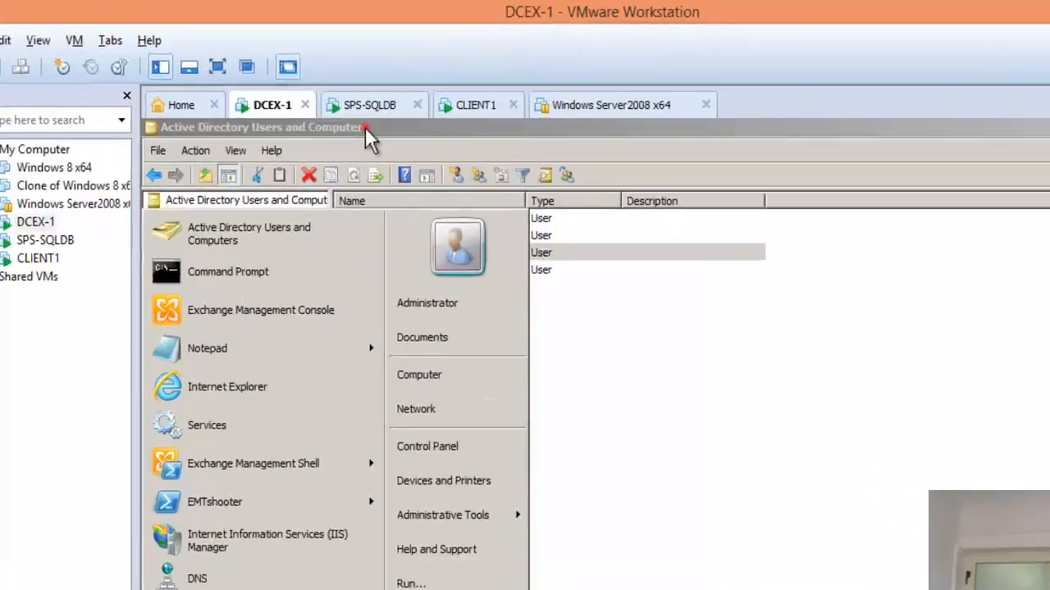
{"action": "left_click", "coordinate": [365, 129]}
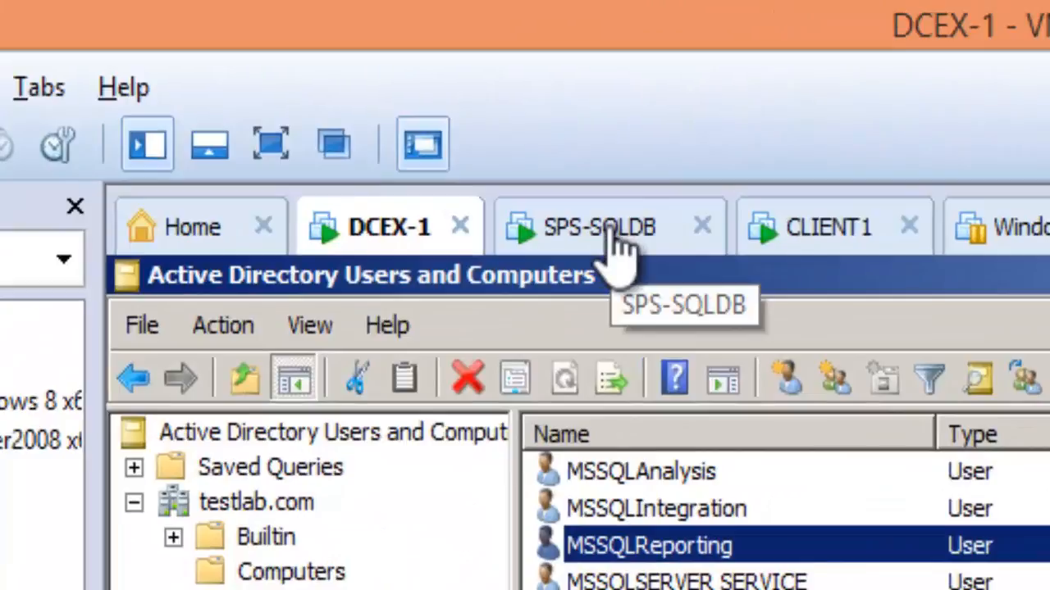
Switch to the SPS-SQLDB virtual machine and go through the SharePoint and SQL Server installation folders, update package and text files on its desktop.
{"action": "left_click", "coordinate": [609, 231]}
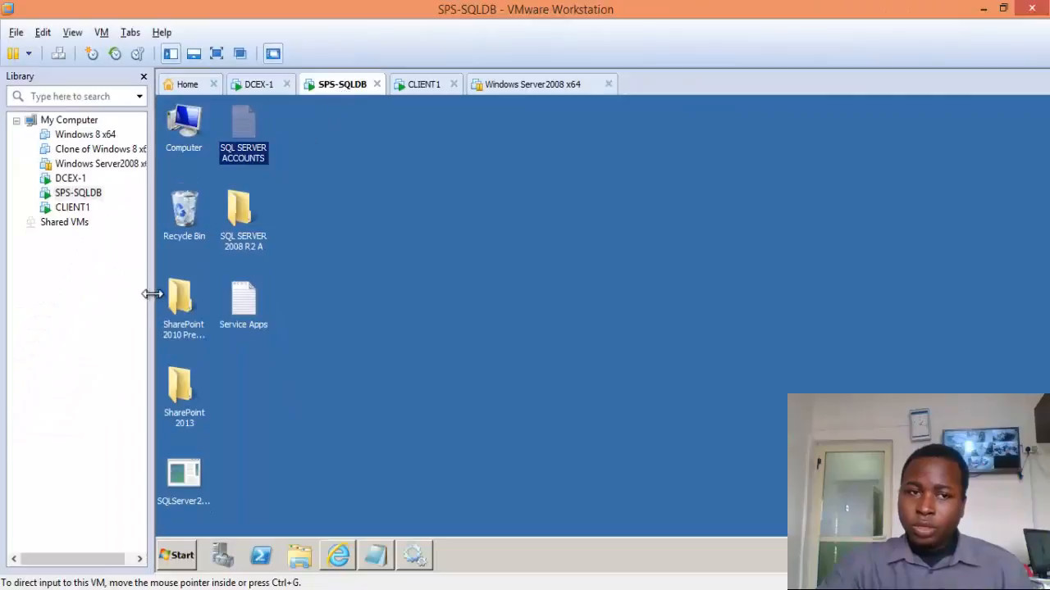
{"action": "left_click", "coordinate": [181, 305]}
{"action": "left_click", "coordinate": [177, 384]}
{"action": "left_click", "coordinate": [184, 488]}
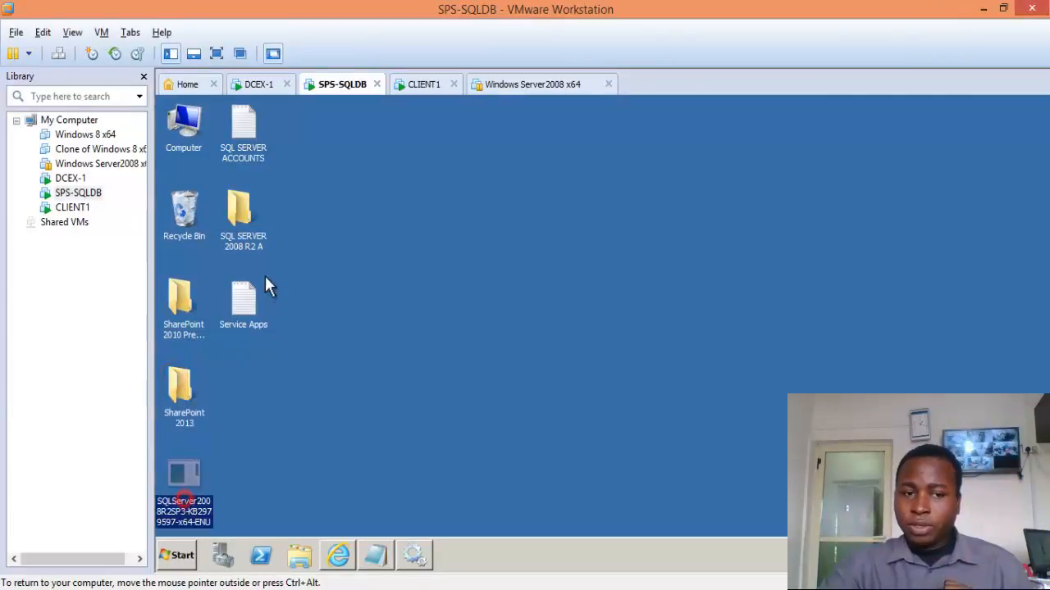
{"action": "left_click", "coordinate": [246, 201]}
{"action": "left_click", "coordinate": [243, 152]}
{"action": "left_click", "coordinate": [244, 302]}
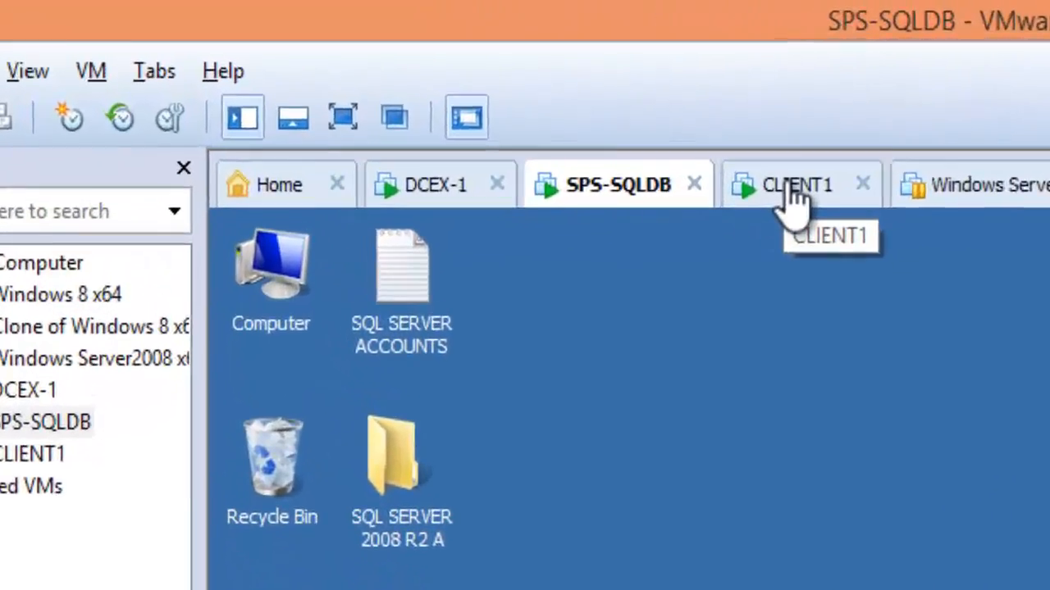
Switch to the CLIENT1 virtual machine and maximize the browser window with the collaboration team site.
{"action": "left_click", "coordinate": [420, 84]}
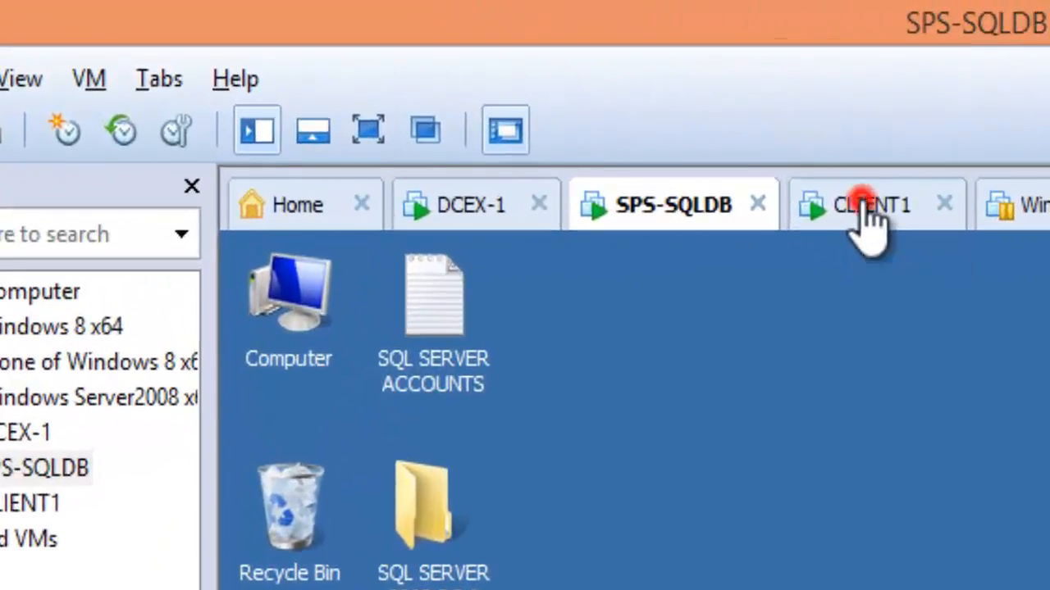
{"action": "left_click", "coordinate": [961, 428]}
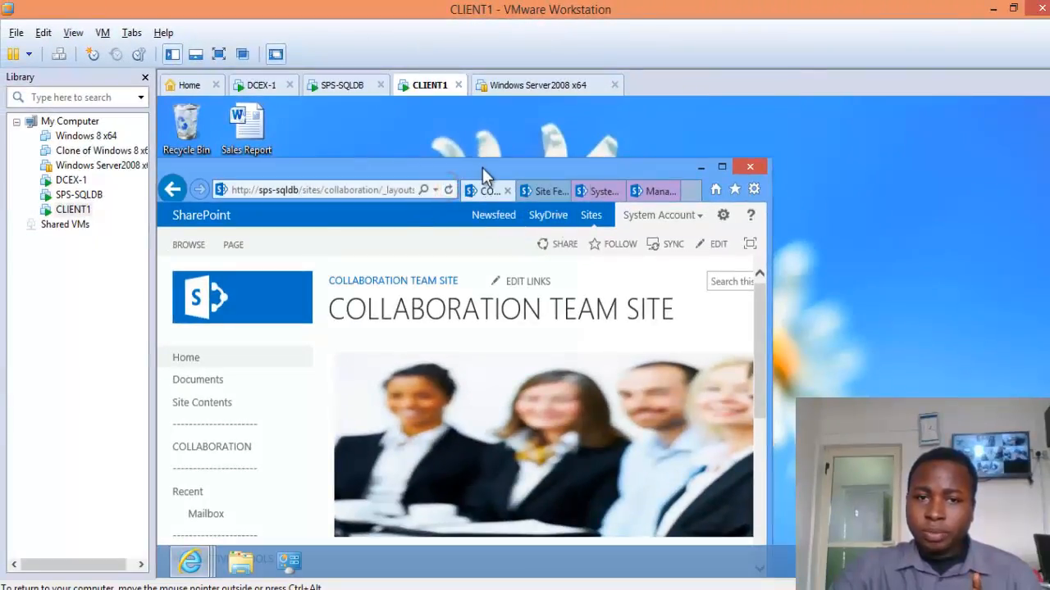
{"action": "left_click_drag", "start_coordinate": [483, 167], "coordinate": [540, 163]}
{"action": "double_click", "coordinate": [541, 164]}
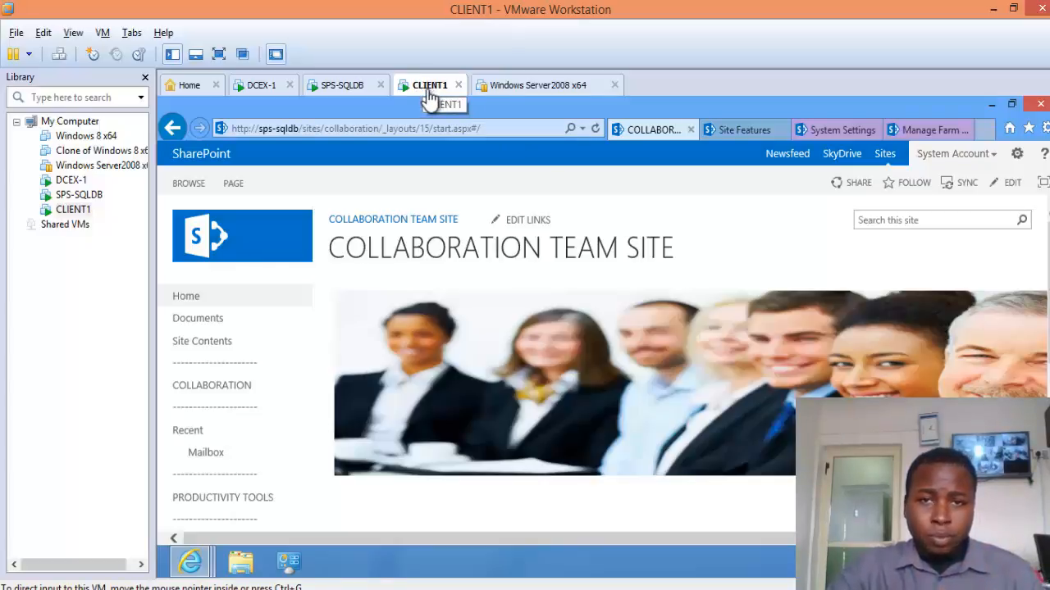
Revisit the DCEX-1 virtual machine and return to the SPS-SQLDB desktop.
{"action": "left_click", "coordinate": [261, 89]}
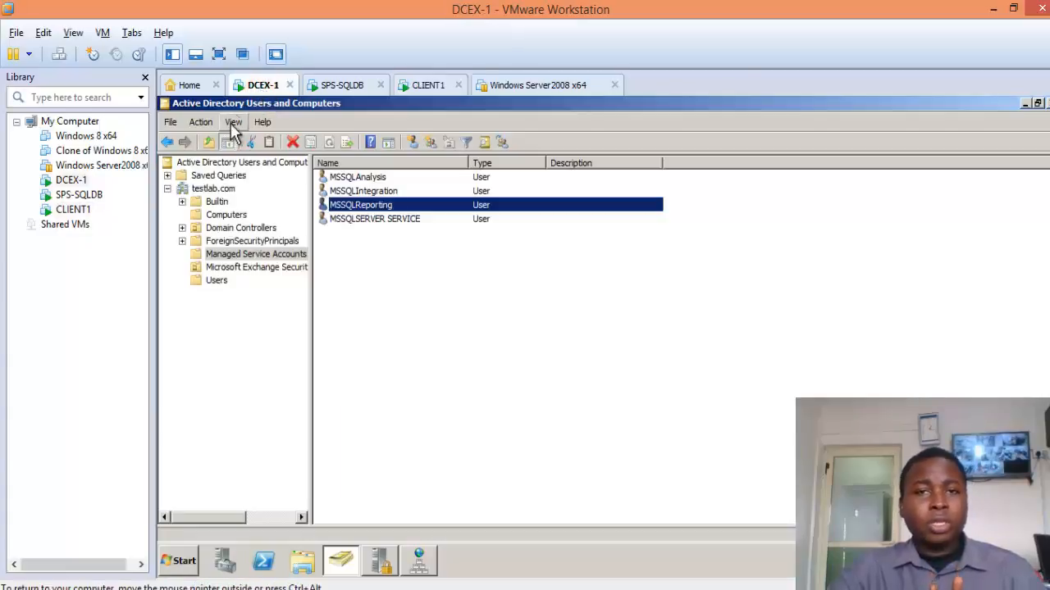
{"action": "left_click", "coordinate": [351, 87]}
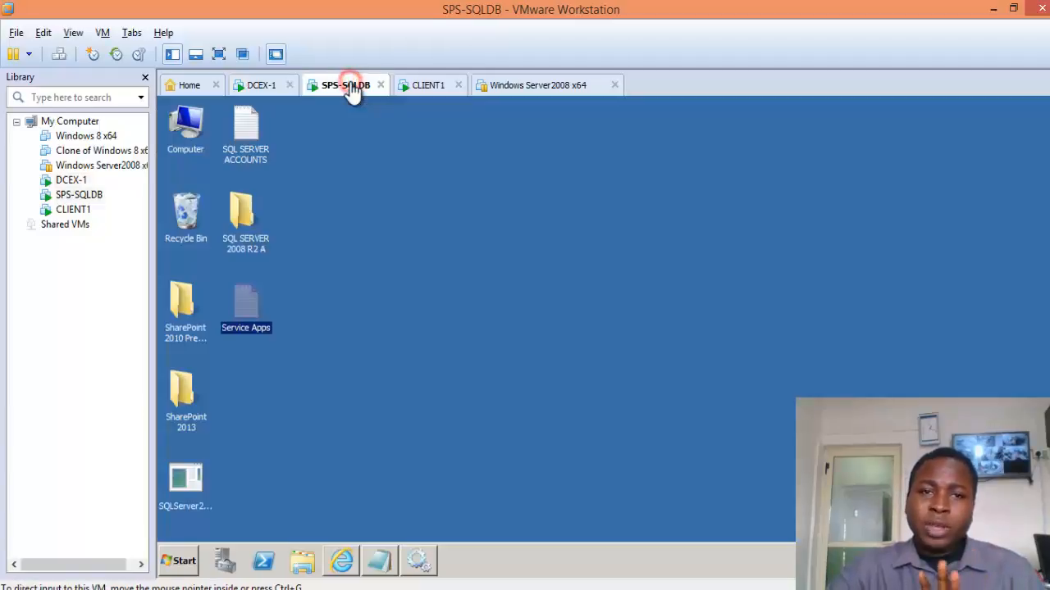
{"action": "left_click", "coordinate": [375, 199]}
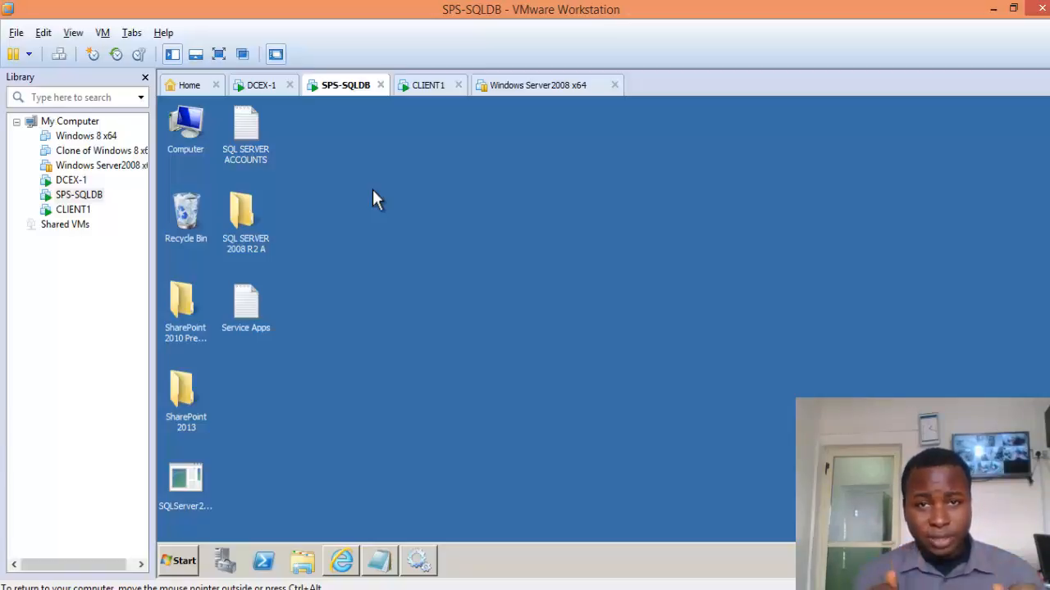
Examine the snapshot commands and saved snapshots available for the SPS-SQLDB virtual machine.
{"action": "right_click", "coordinate": [349, 86]}
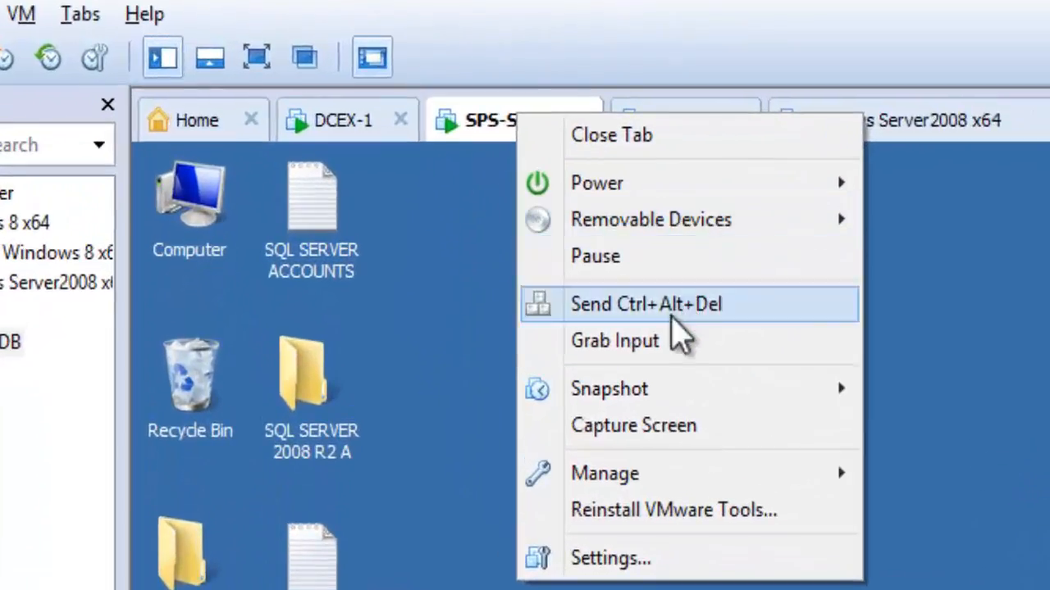
{"action": "mouse_move", "coordinate": [576, 353]}
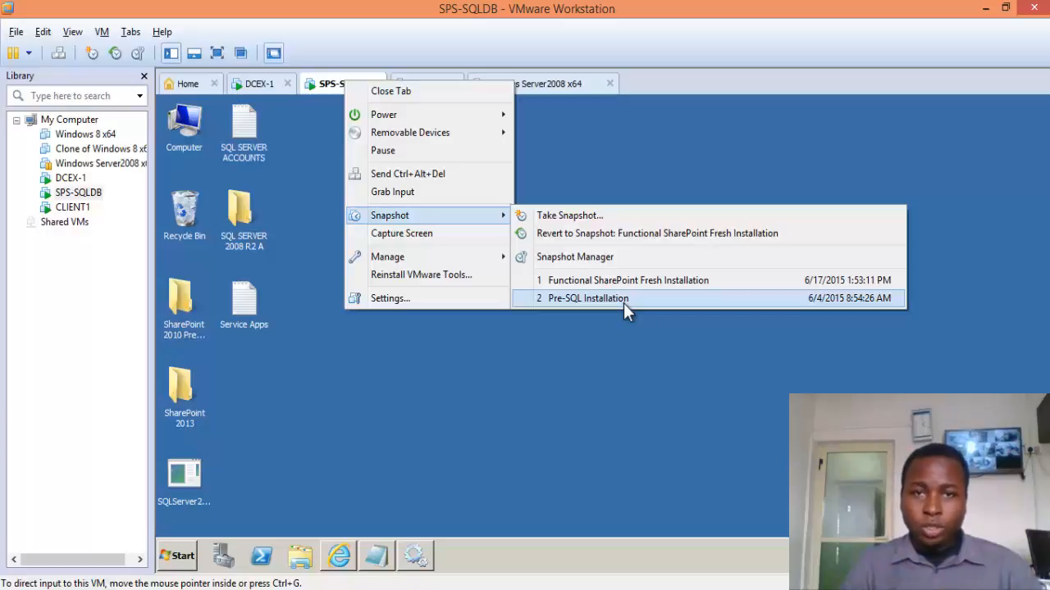
{"action": "left_click", "coordinate": [623, 300]}
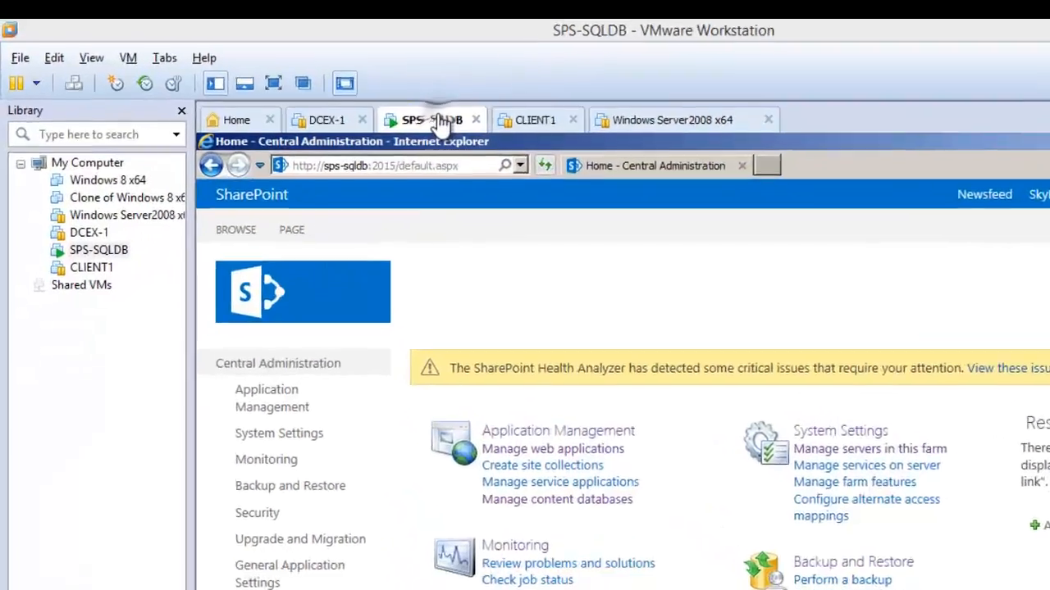
{"action": "right_click", "coordinate": [349, 97]}
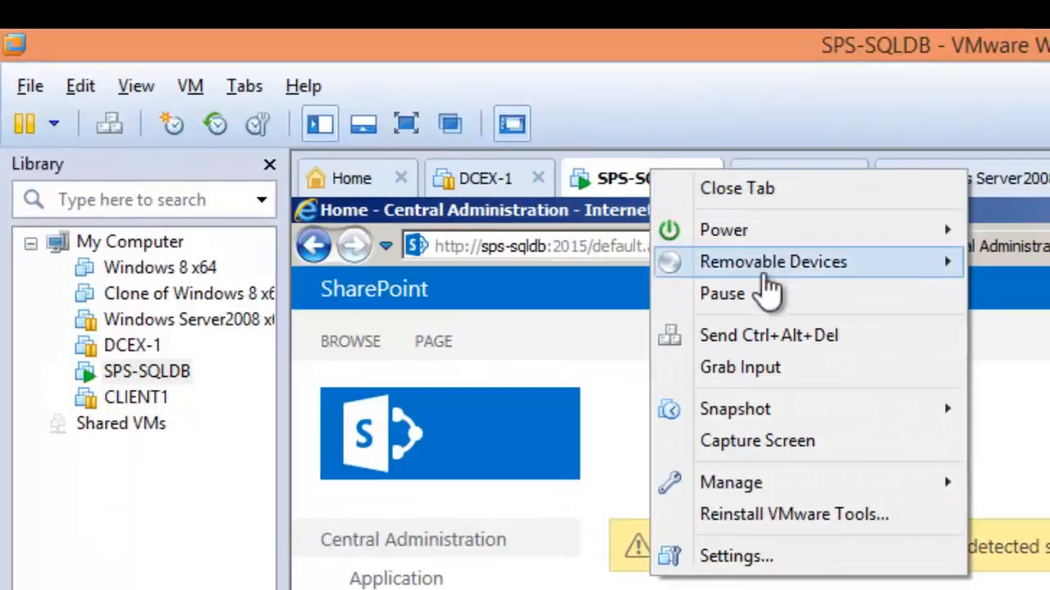
{"action": "mouse_move", "coordinate": [787, 414]}
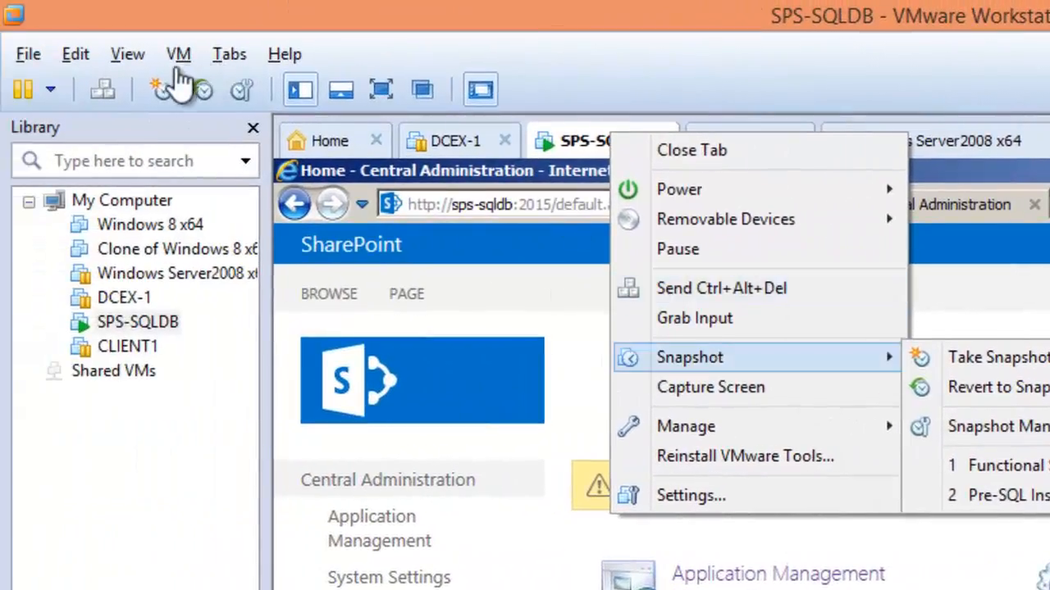
{"action": "left_click", "coordinate": [178, 54]}
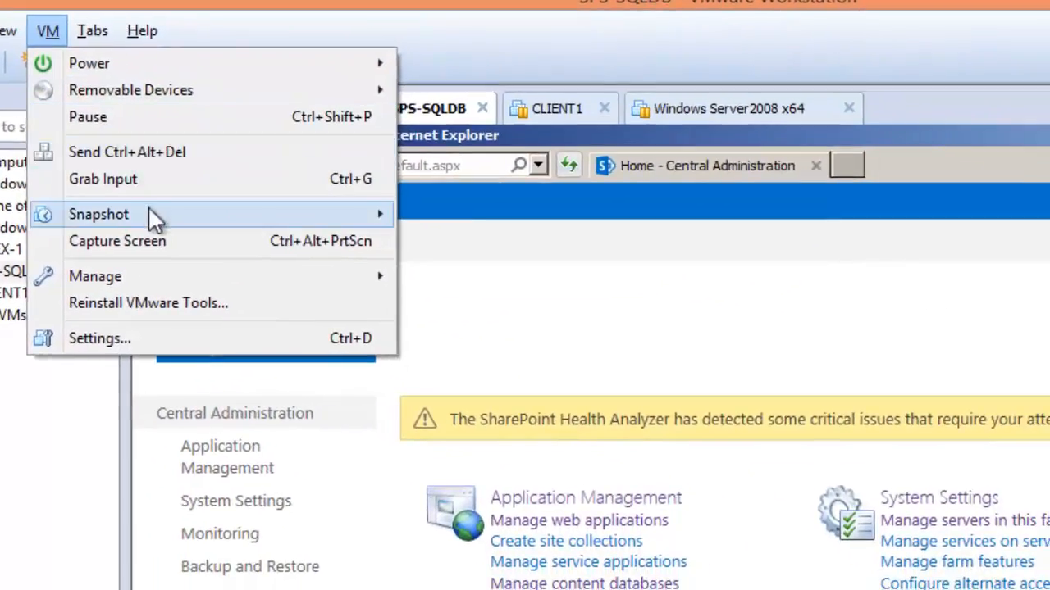
{"action": "mouse_move", "coordinate": [189, 213]}
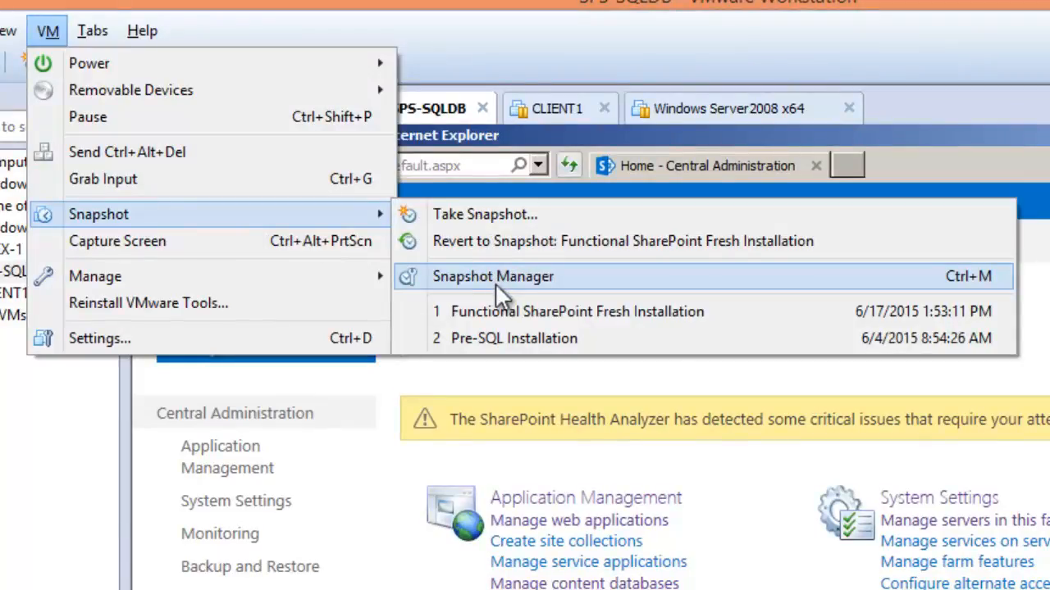
{"action": "left_click", "coordinate": [441, 108]}
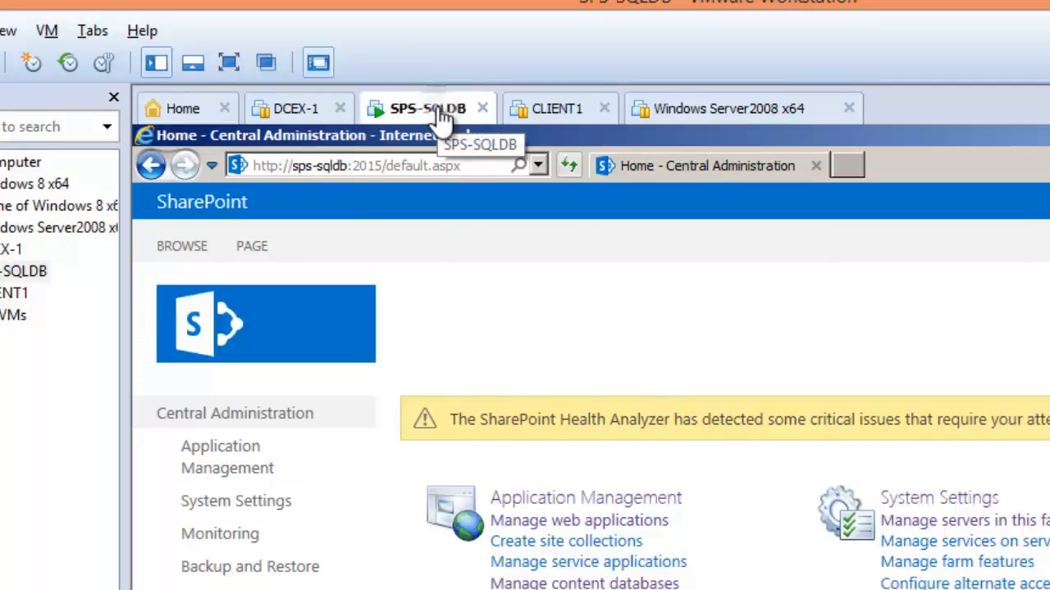
Open the Snapshot Manager for SPS-SQLDB and inspect the current state and the Functional SharePoint Fresh Installation snapshot.
{"action": "right_click", "coordinate": [440, 115]}
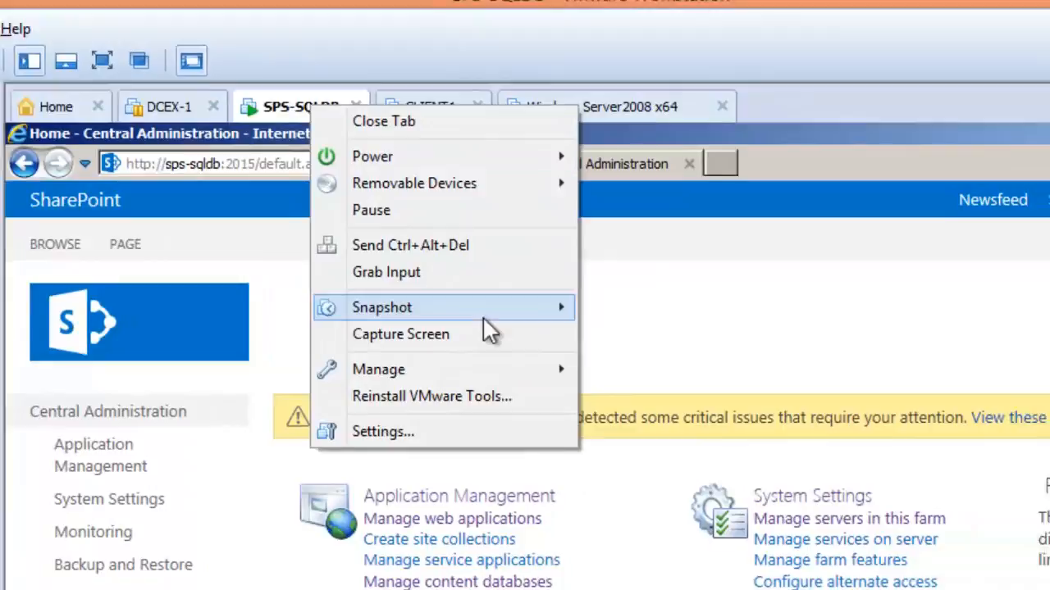
{"action": "mouse_move", "coordinate": [488, 316]}
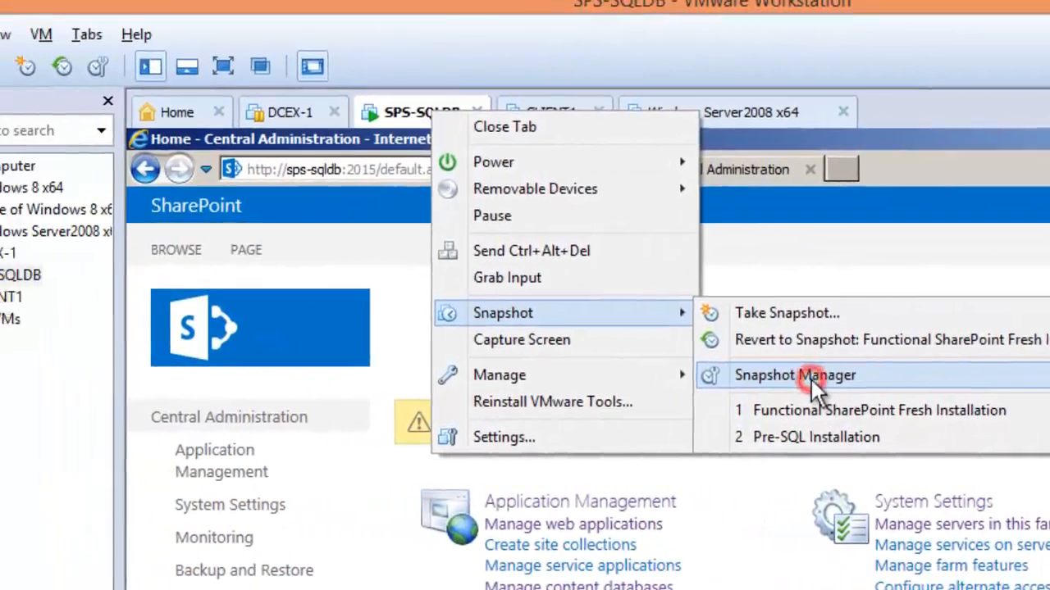
{"action": "left_click", "coordinate": [665, 373]}
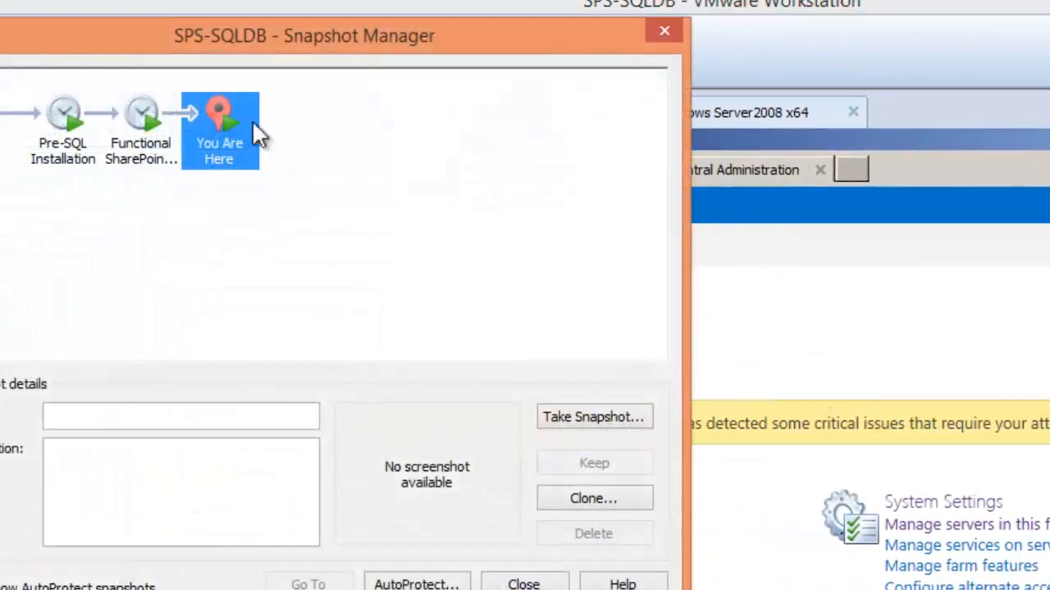
{"action": "left_click_drag", "start_coordinate": [311, 36], "coordinate": [389, 47]}
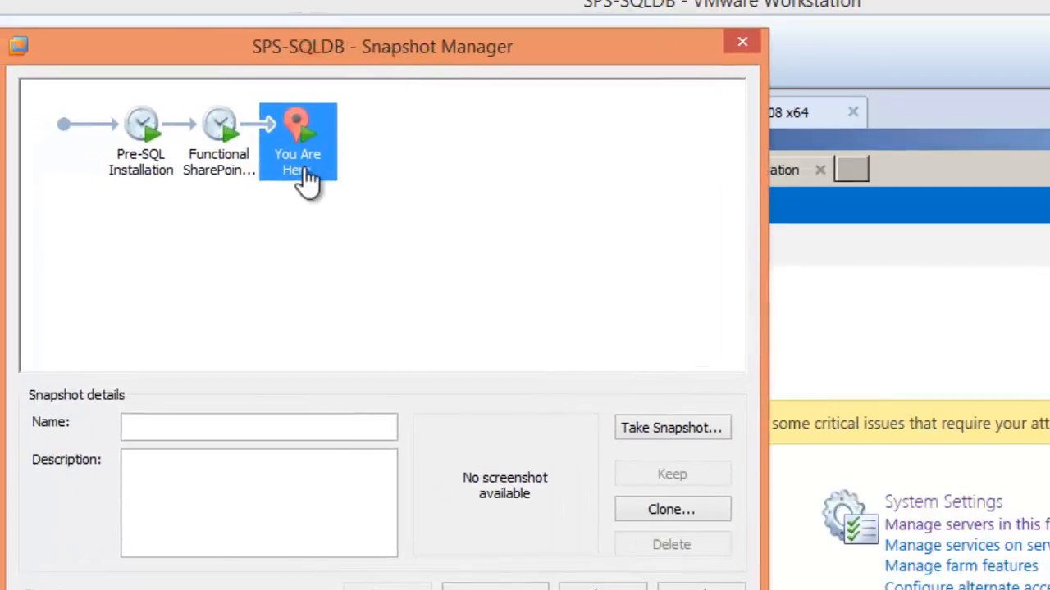
{"action": "left_click", "coordinate": [114, 210]}
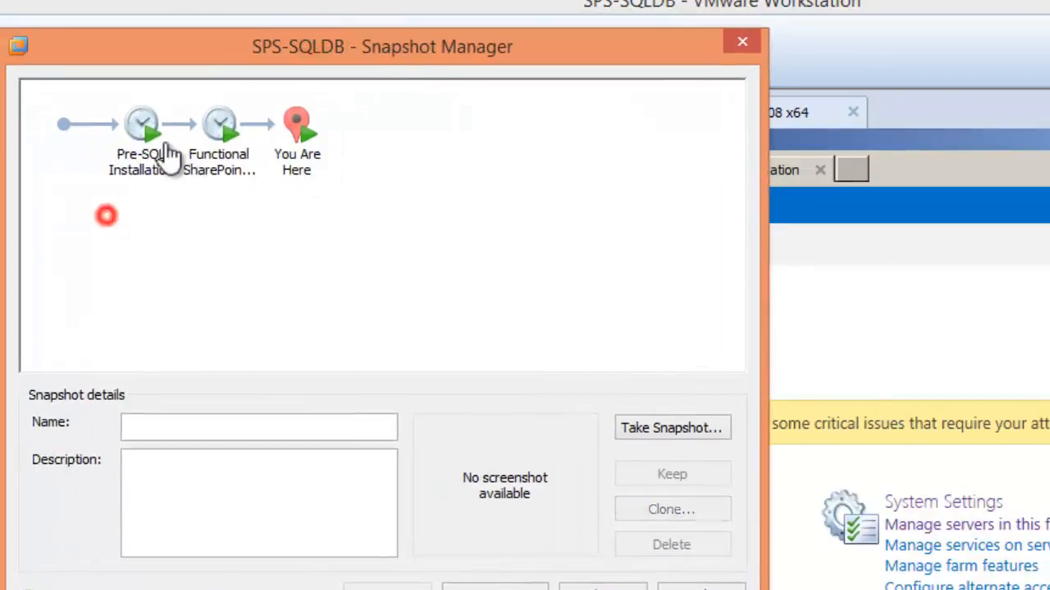
{"action": "left_click", "coordinate": [298, 148]}
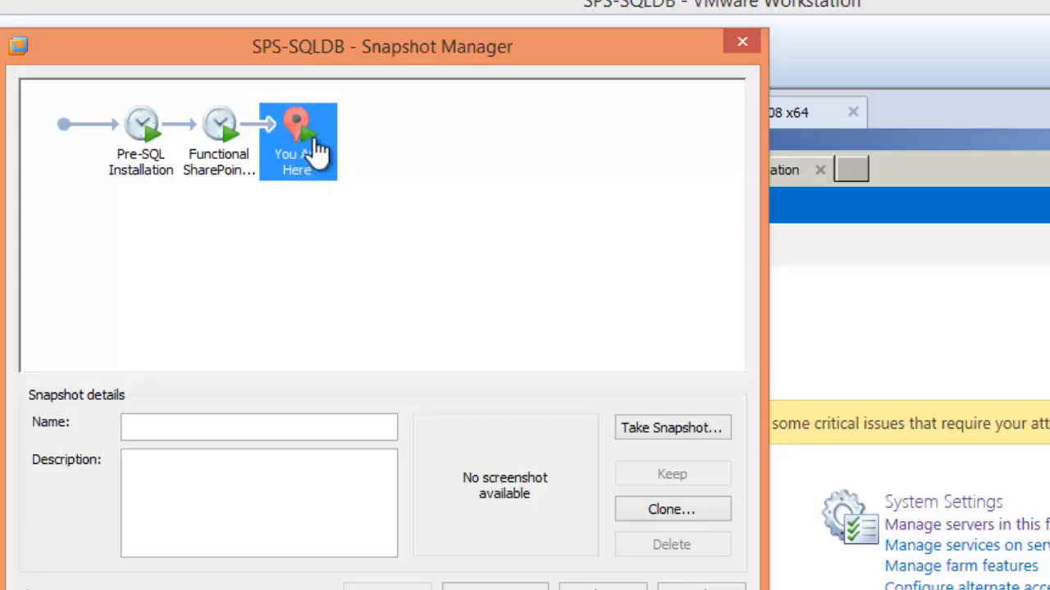
{"action": "left_click", "coordinate": [220, 135]}
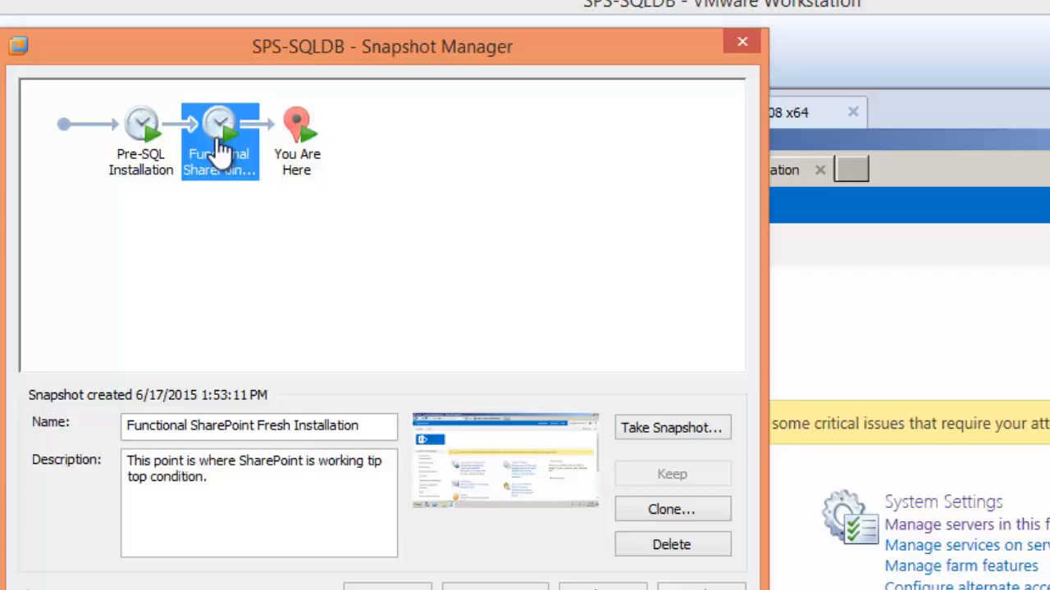
Restore SPS-SQLDB to the Pre-SQL Installation snapshot, accept losing the current state, and dismiss the disk fragmentation hint.
{"action": "left_click", "coordinate": [143, 143]}
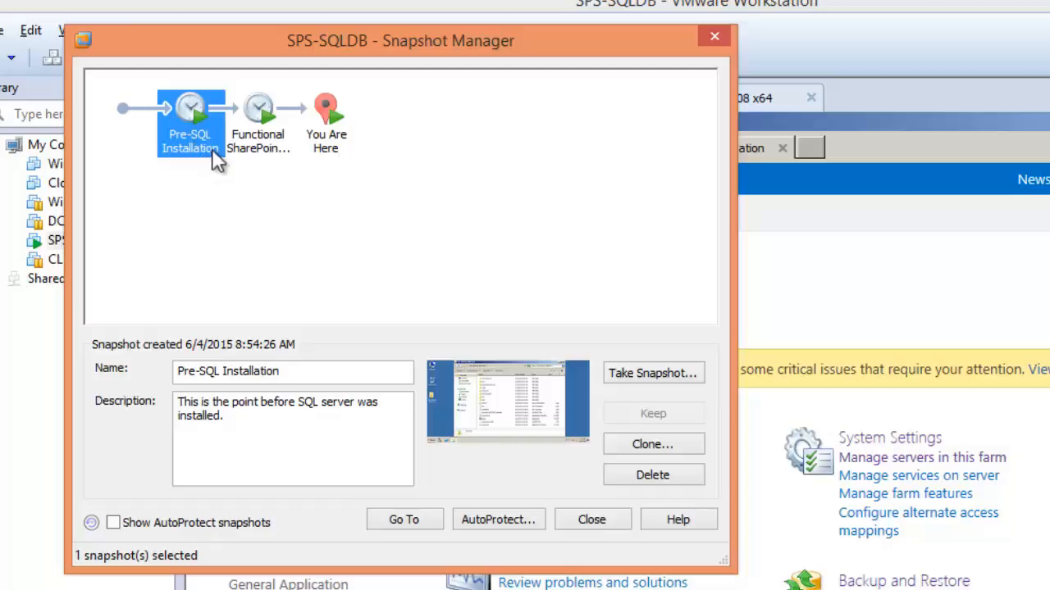
{"action": "left_click", "coordinate": [409, 521]}
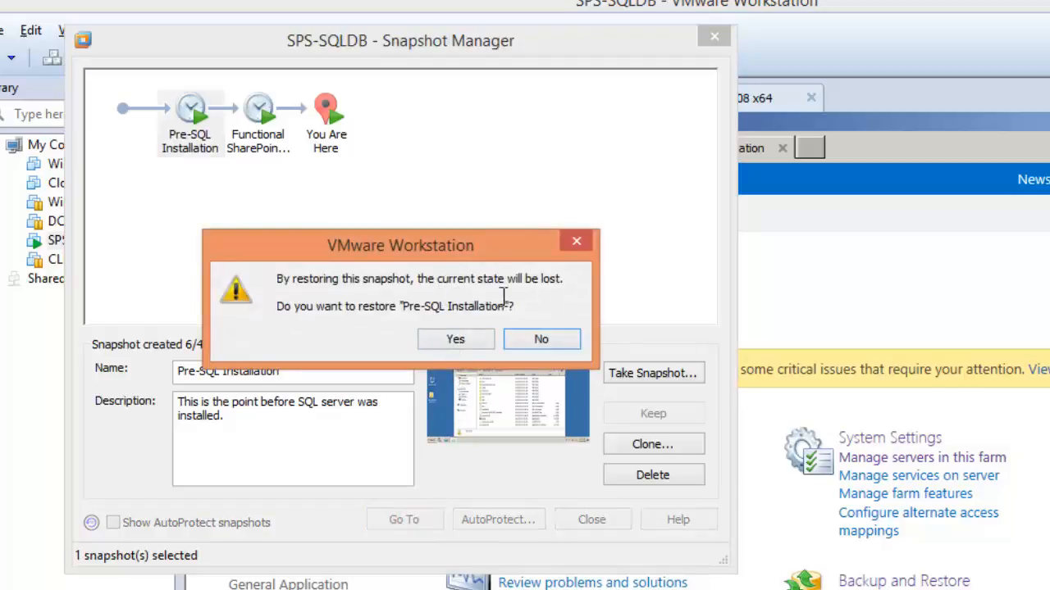
{"action": "left_click", "coordinate": [464, 336]}
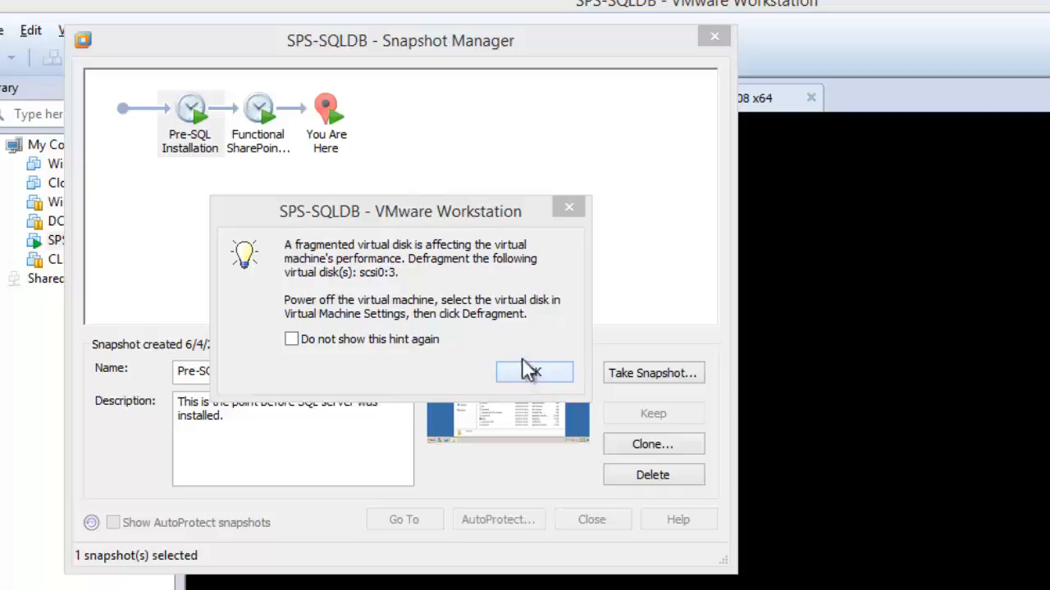
{"action": "left_click", "coordinate": [533, 373]}
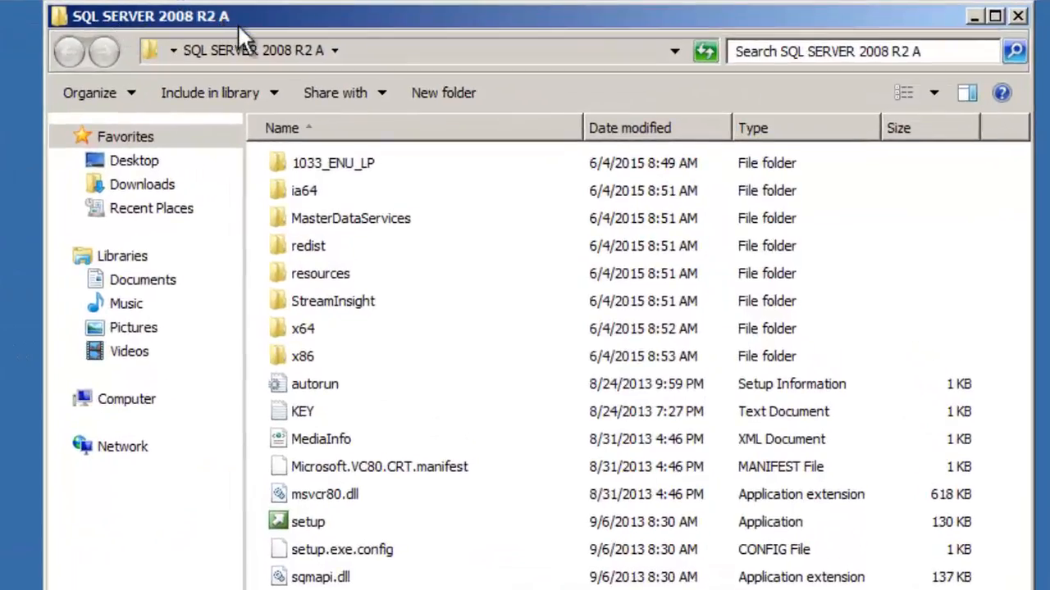
Minimize the SQL SERVER 2008 R2 A folder window and list all programs installed on the restored machine.
{"action": "left_click", "coordinate": [975, 16]}
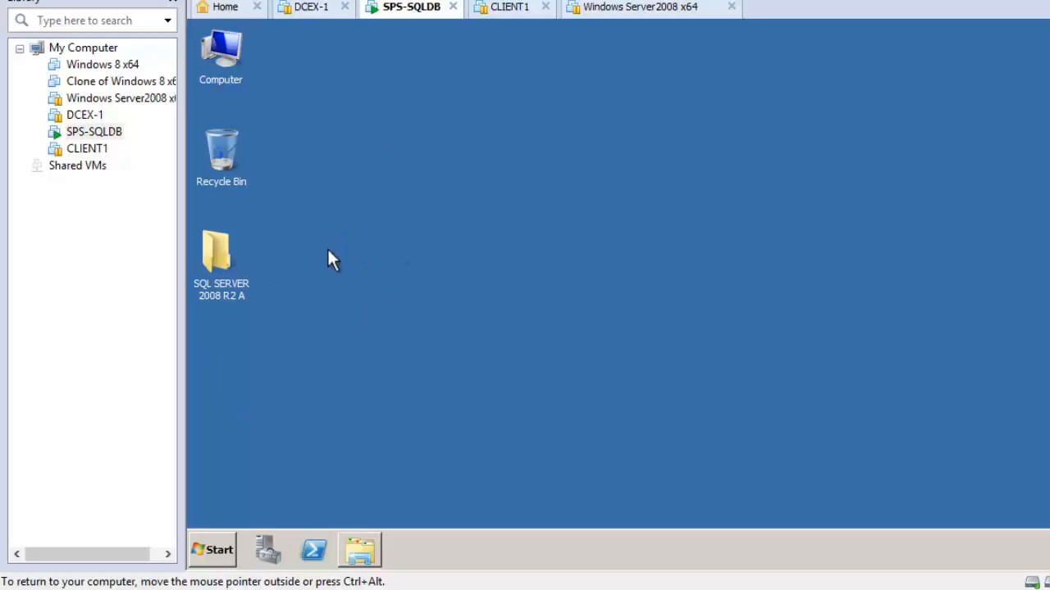
{"action": "left_click", "coordinate": [213, 550]}
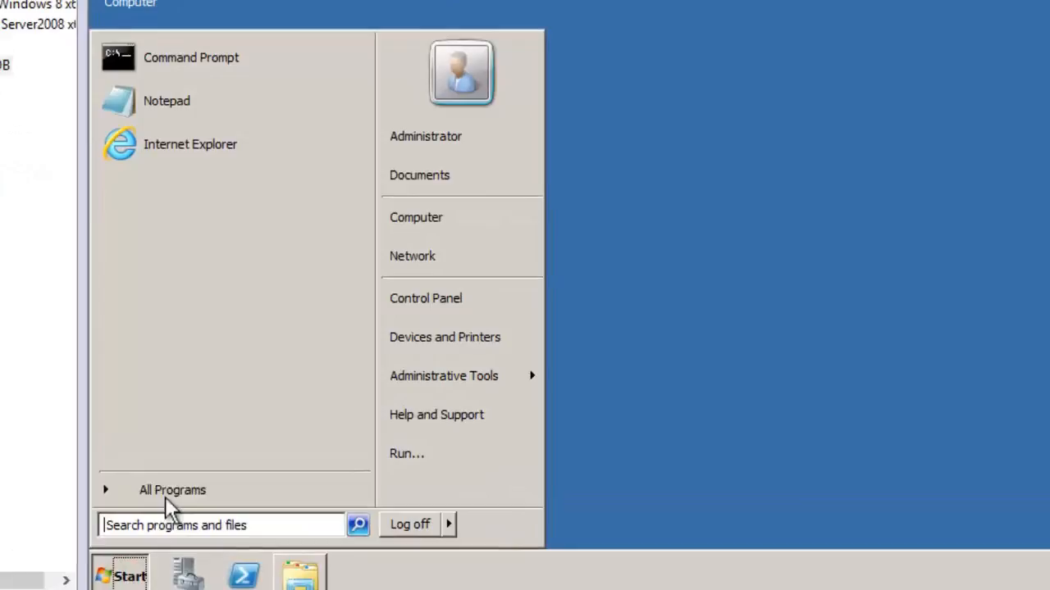
{"action": "left_click", "coordinate": [166, 491]}
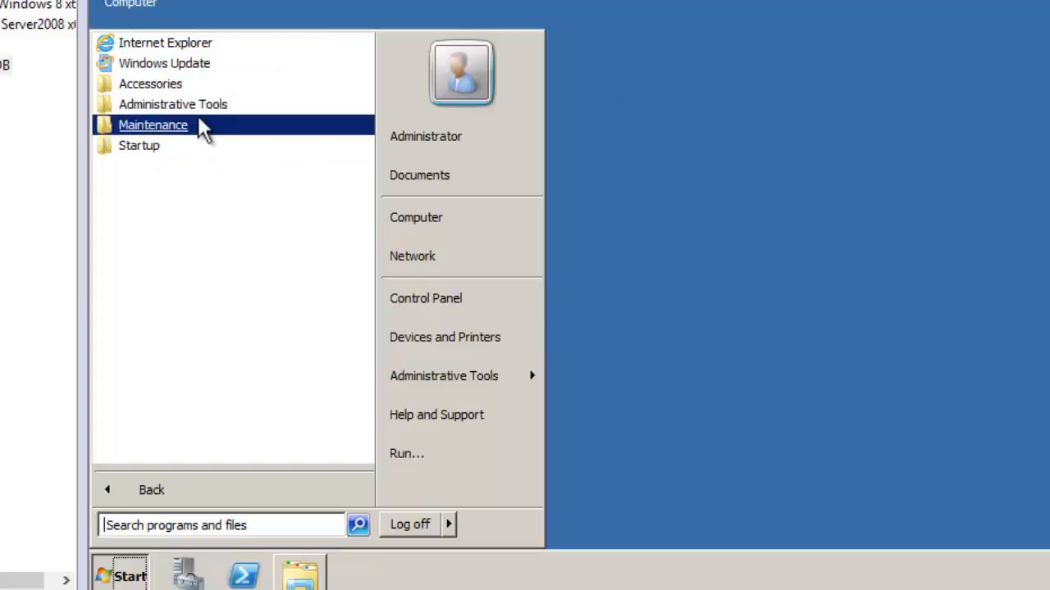
Close the program list, inspect the current state's position in the SPS-SQLDB Snapshot Manager, and close the manager.
{"action": "left_click", "coordinate": [360, 2]}
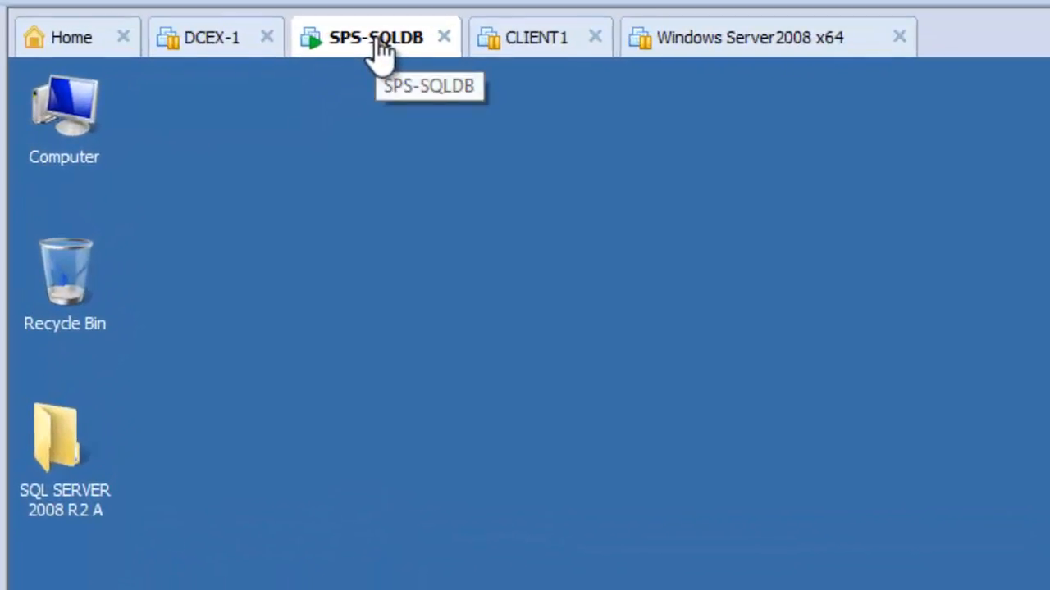
{"action": "right_click", "coordinate": [376, 46]}
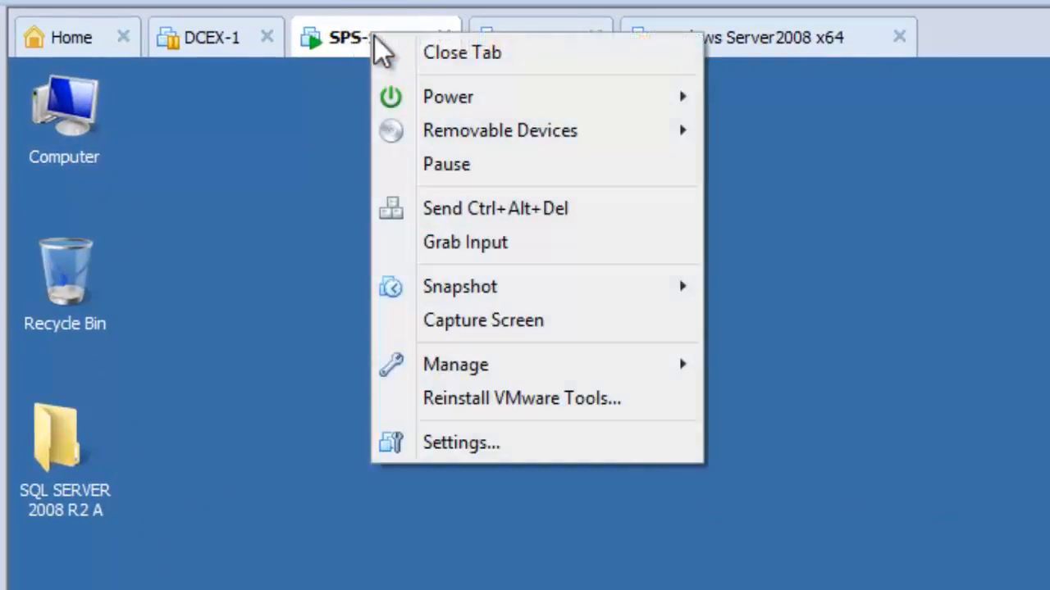
{"action": "mouse_move", "coordinate": [576, 295]}
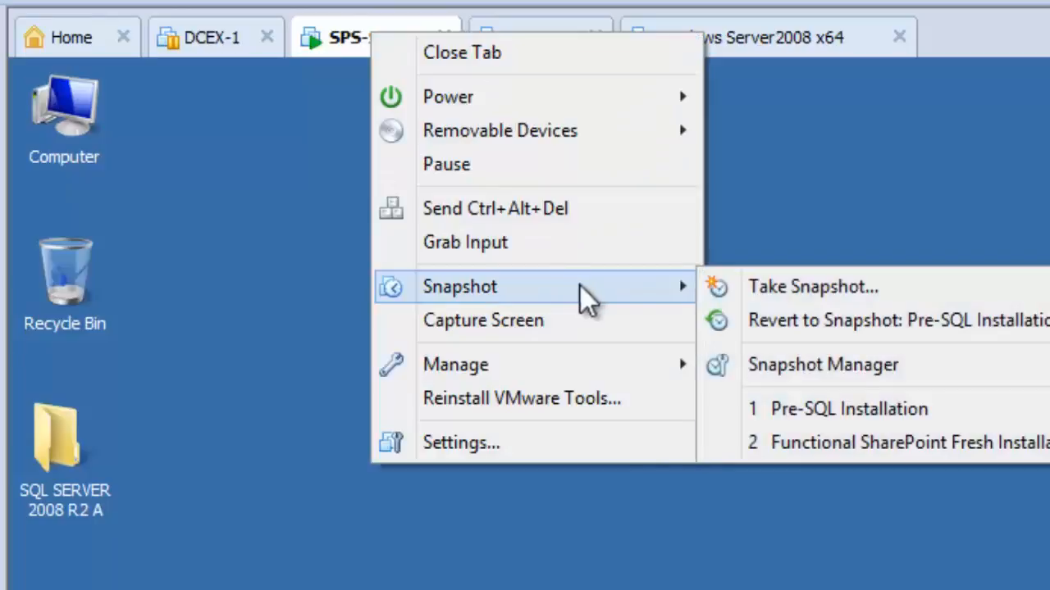
{"action": "left_click", "coordinate": [880, 372]}
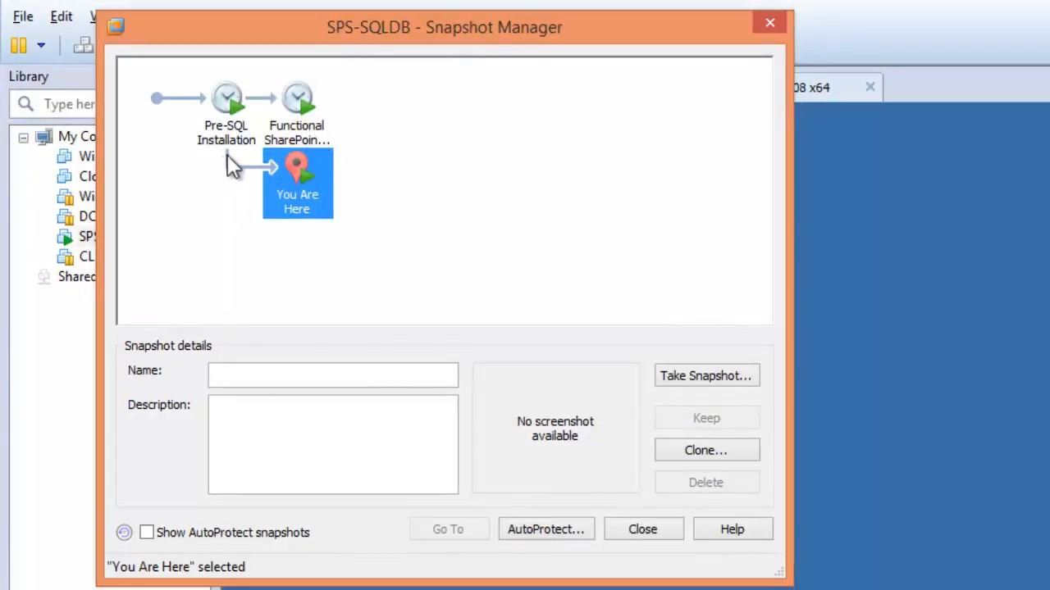
{"action": "mouse_move", "coordinate": [229, 141]}
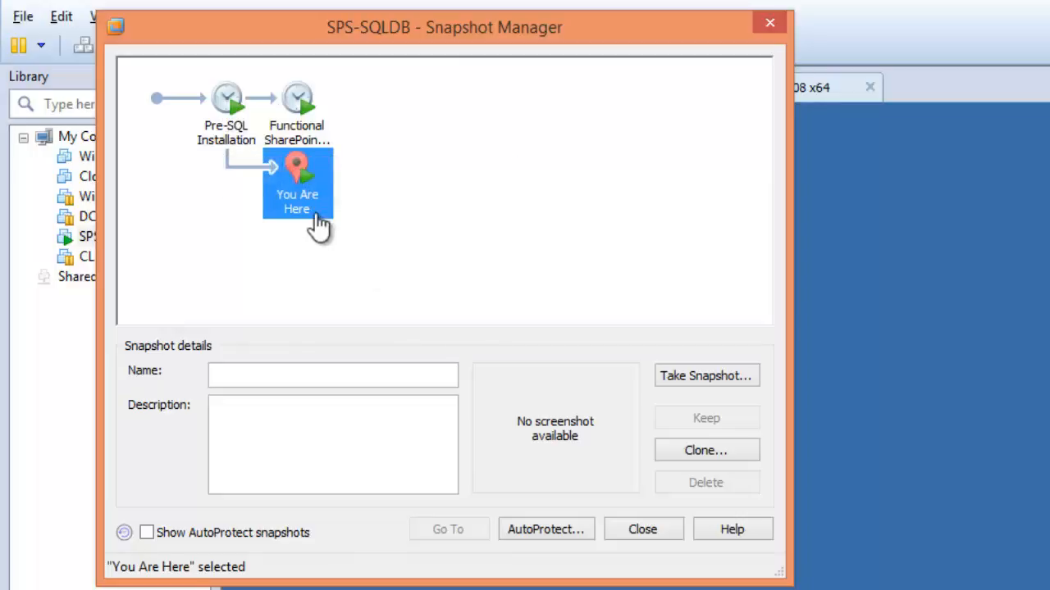
{"action": "mouse_move", "coordinate": [304, 112]}
{"action": "left_click", "coordinate": [641, 530]}
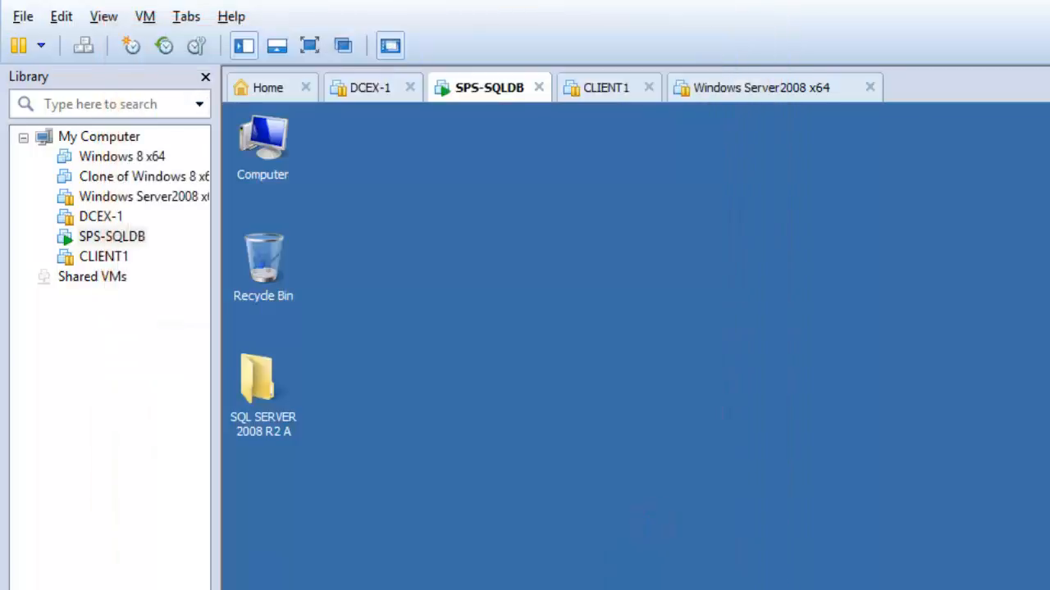
List all programs on the restored SPS-SQLDB machine again to check for SQL Server and SharePoint.
{"action": "key", "text": "super"}
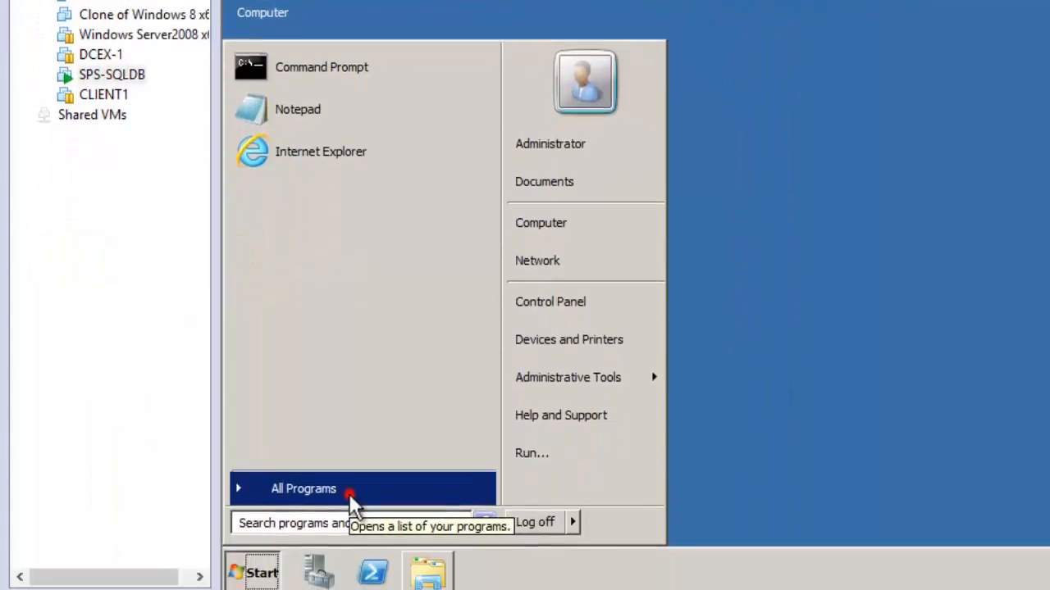
{"action": "left_click", "coordinate": [350, 485]}
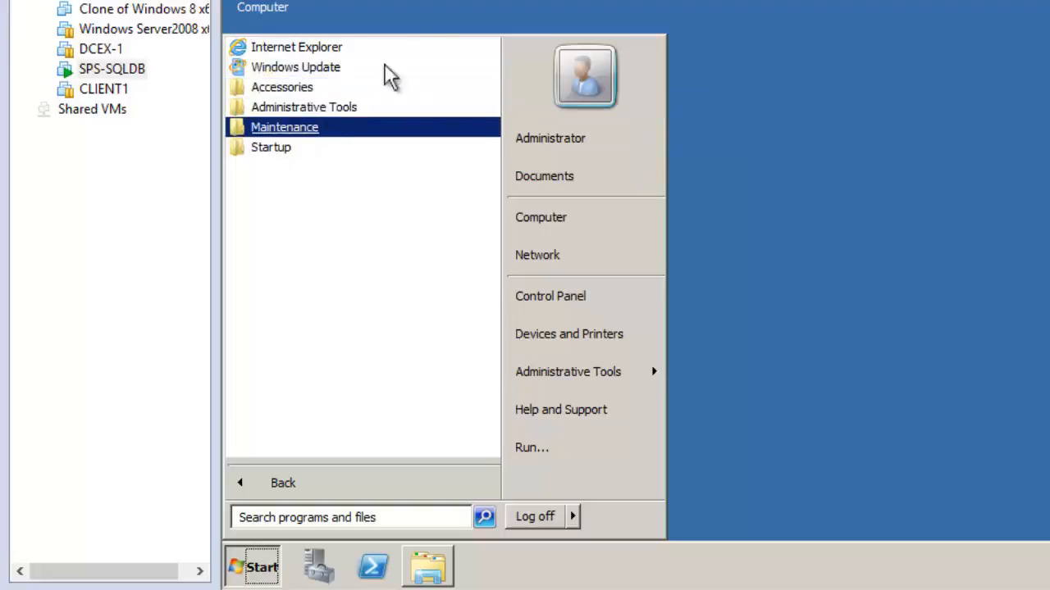
{"action": "left_click", "coordinate": [457, 8]}
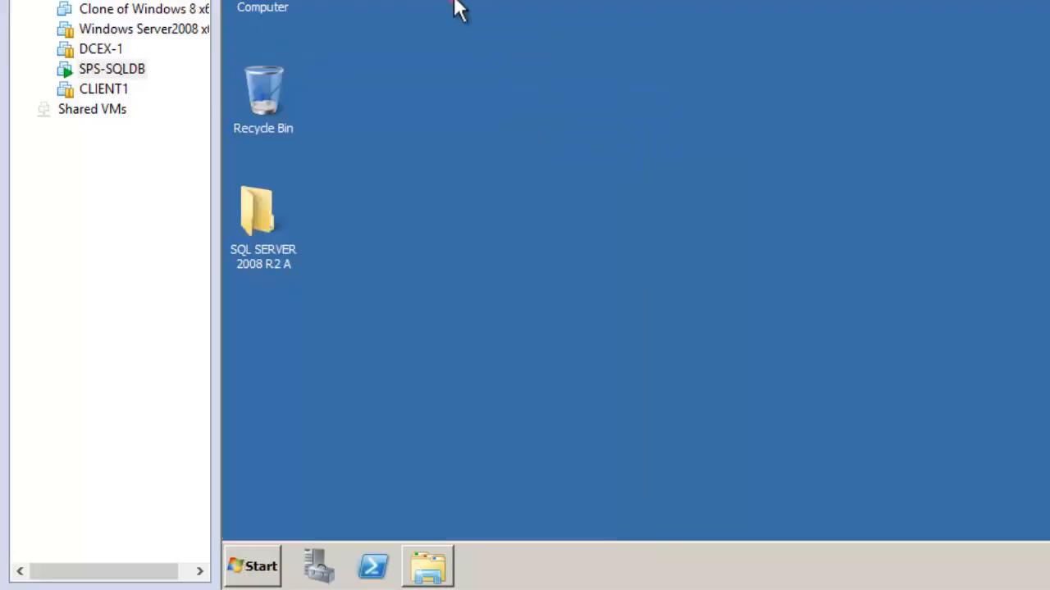
Search for and open Services, widen the Name column, look through the service list for SQL and SharePoint entries, and close it.
{"action": "left_click", "coordinate": [261, 566]}
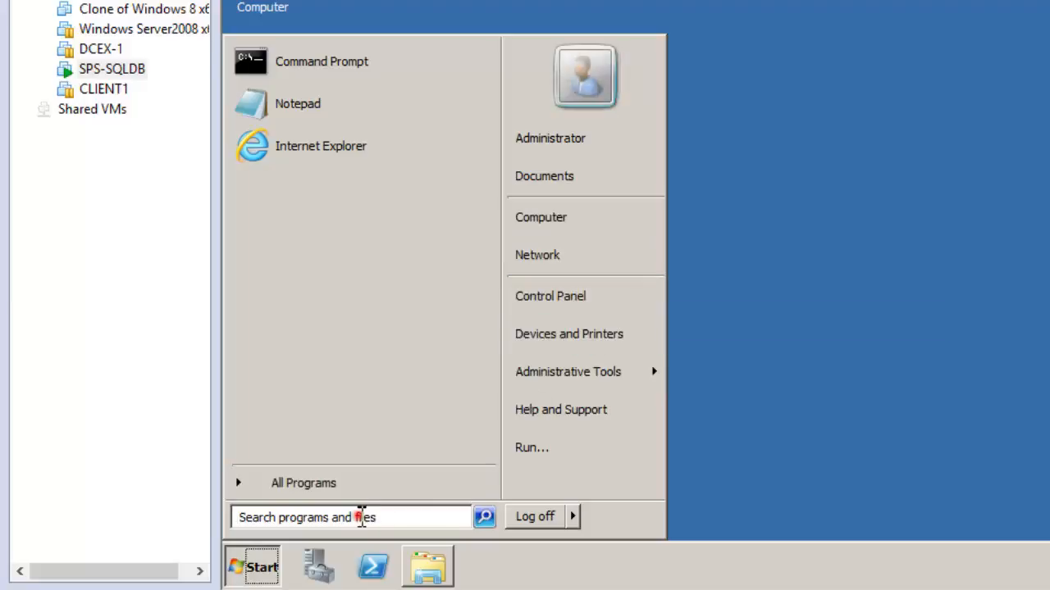
{"action": "left_click", "coordinate": [361, 515]}
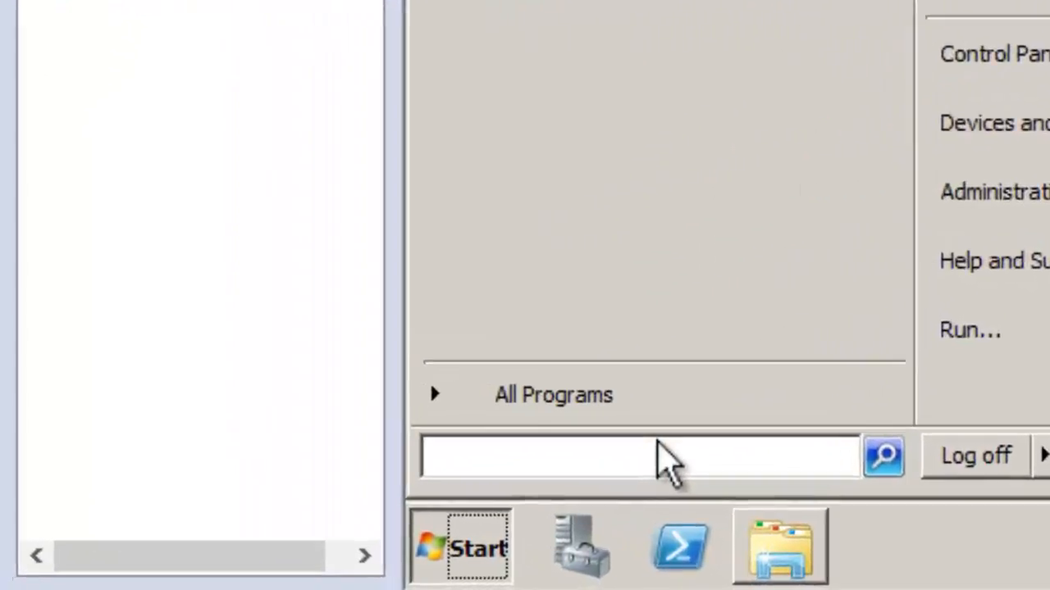
{"action": "type", "text": "servic"}
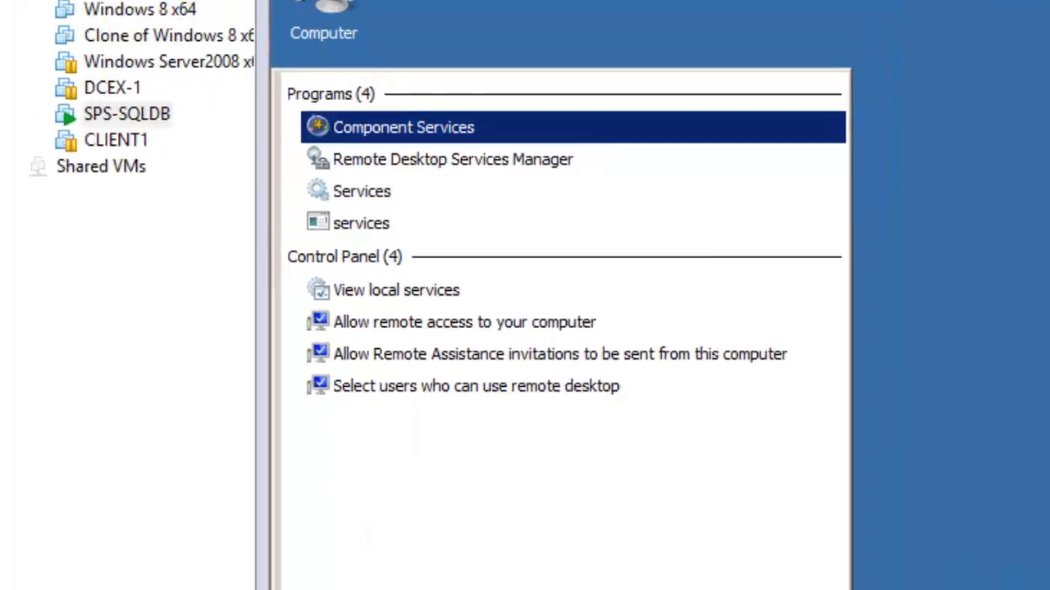
{"action": "left_click", "coordinate": [393, 194]}
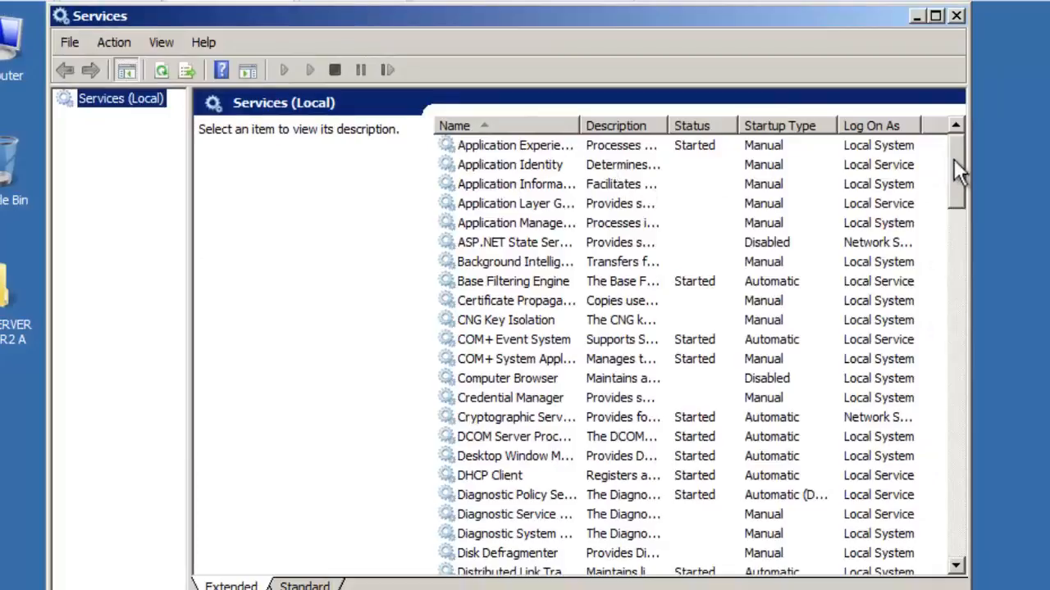
{"action": "left_click_drag", "start_coordinate": [954, 159], "coordinate": [912, 288]}
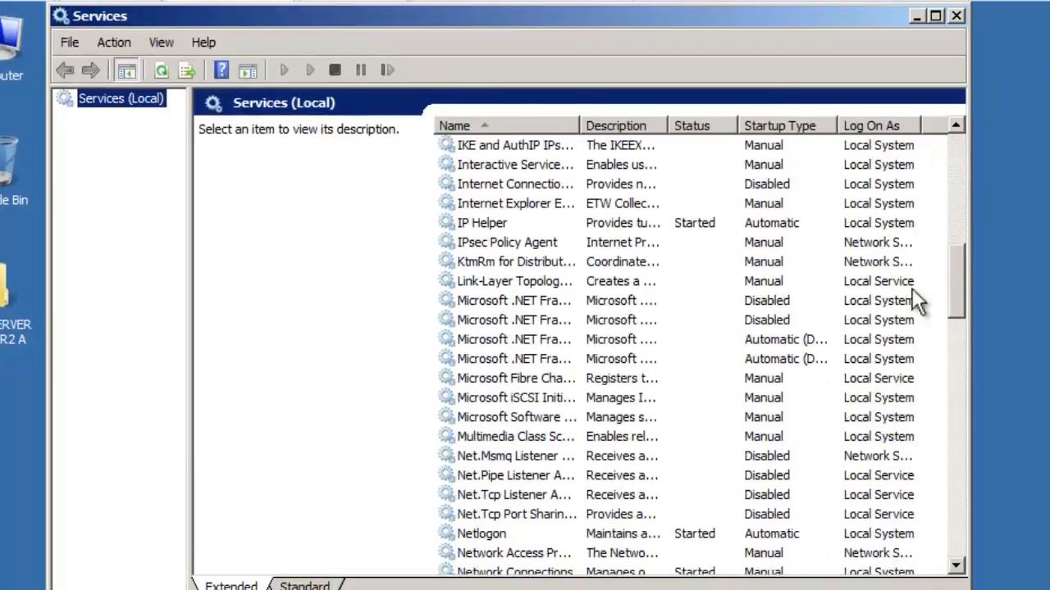
{"action": "left_click_drag", "start_coordinate": [581, 125], "coordinate": [681, 138]}
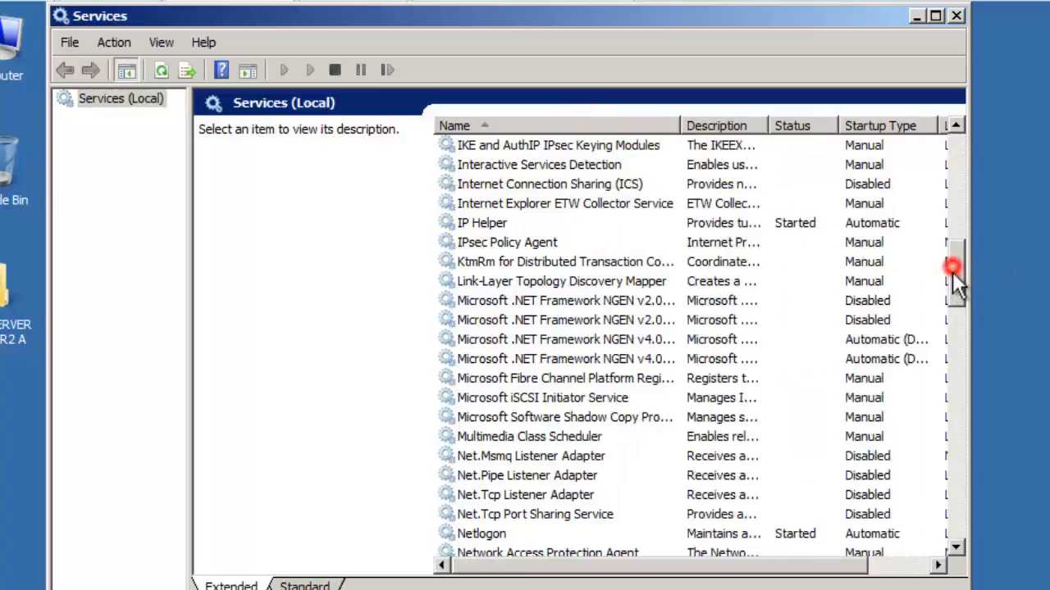
{"action": "left_click_drag", "start_coordinate": [952, 271], "coordinate": [957, 506]}
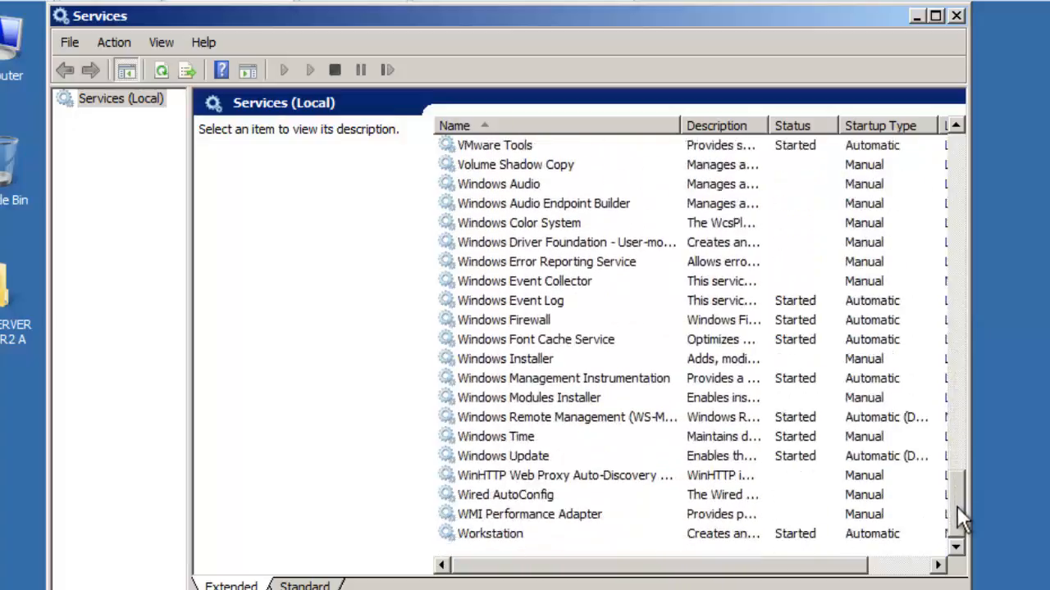
{"action": "left_click", "coordinate": [957, 16]}
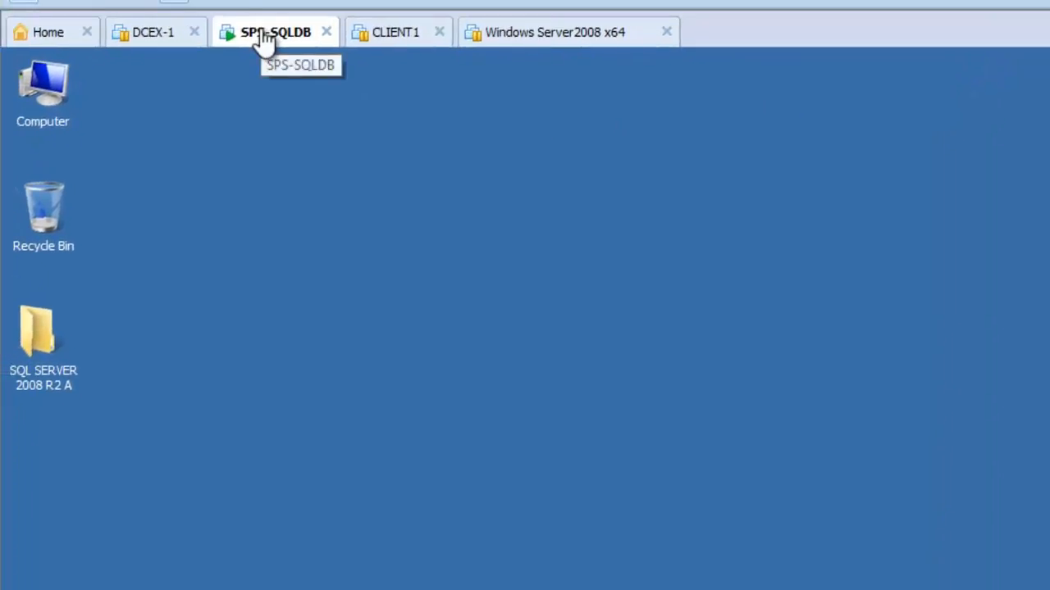
Restore SPS-SQLDB to the Functional SharePoint Fresh Installation snapshot and accept losing the current state.
{"action": "right_click", "coordinate": [254, 21]}
{"action": "mouse_move", "coordinate": [372, 201]}
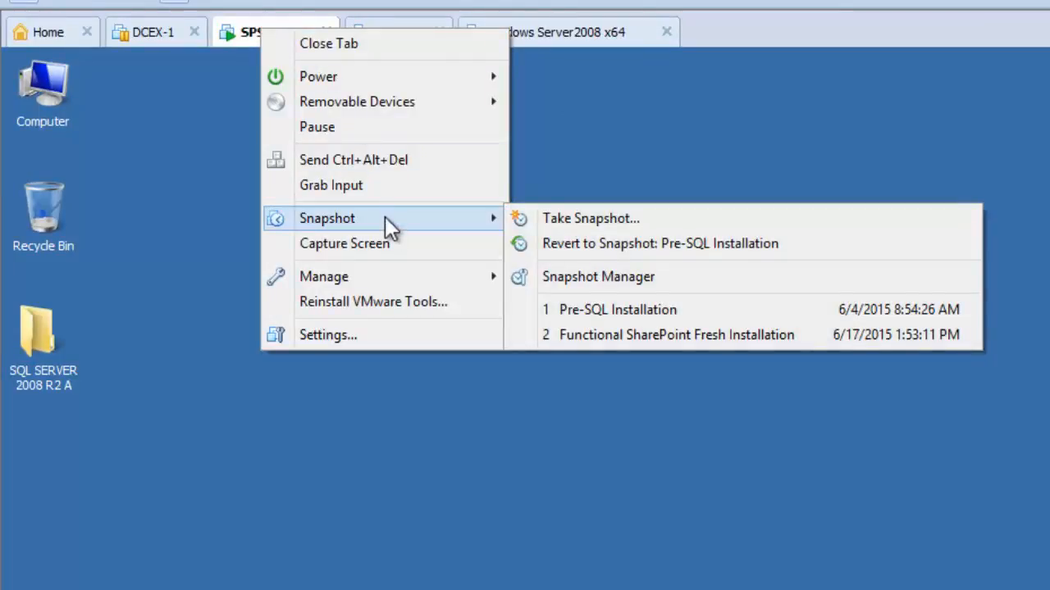
{"action": "left_click", "coordinate": [612, 281]}
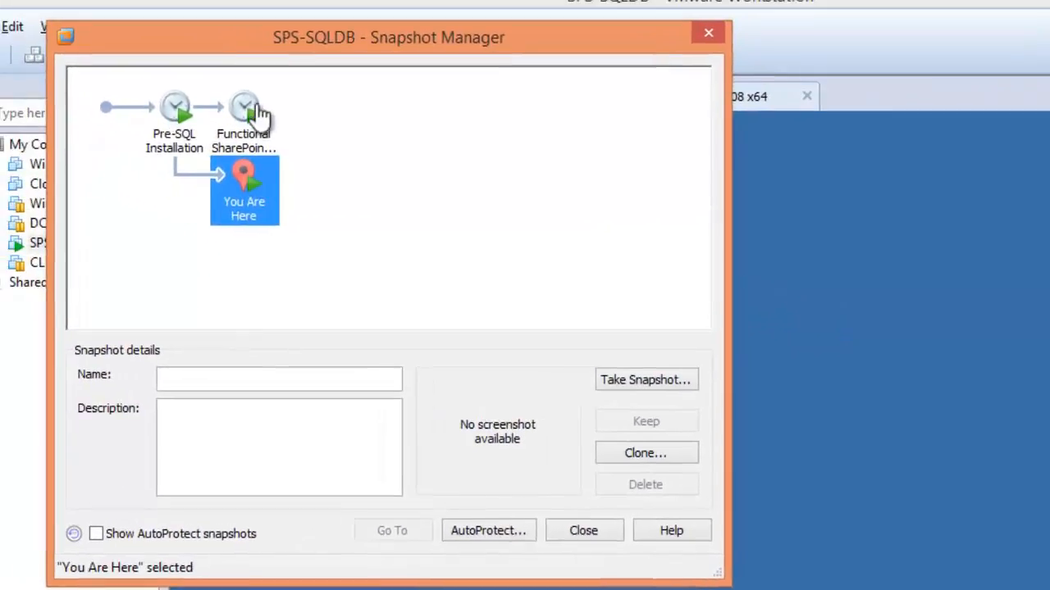
{"action": "left_click", "coordinate": [250, 118]}
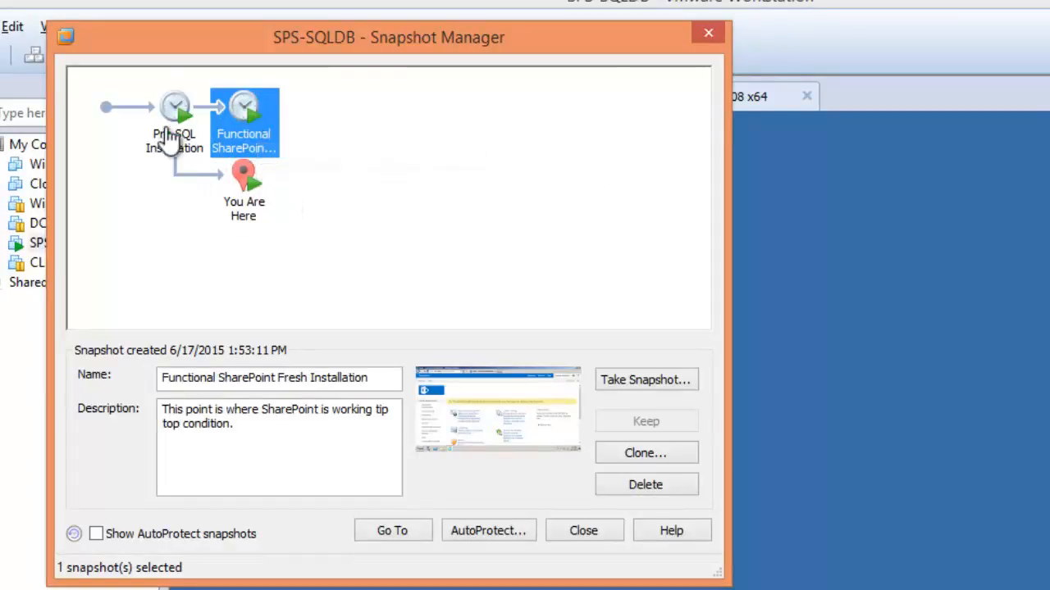
{"action": "mouse_move", "coordinate": [170, 156]}
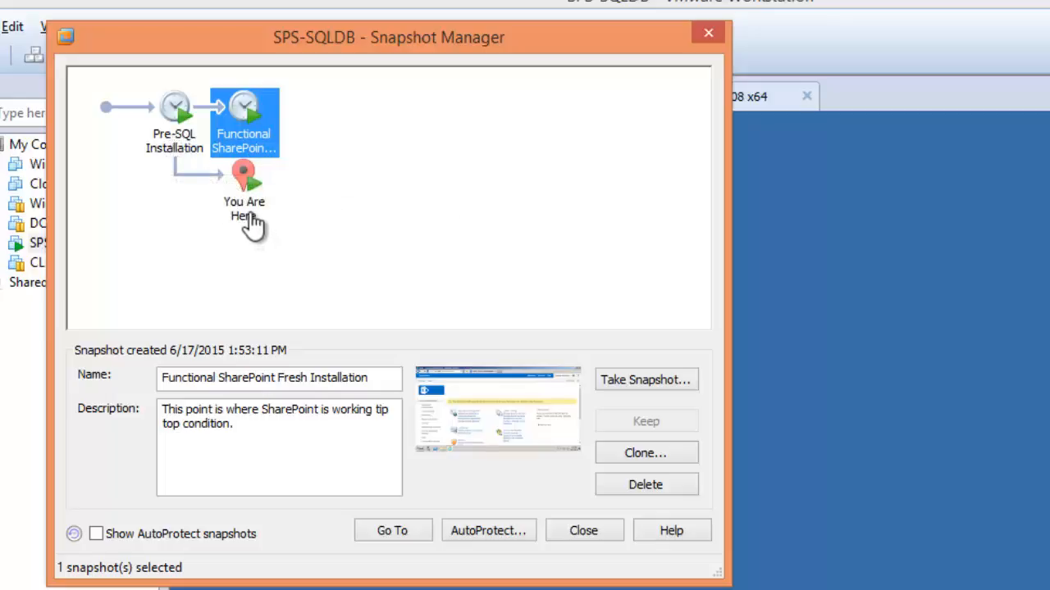
{"action": "left_click", "coordinate": [386, 532]}
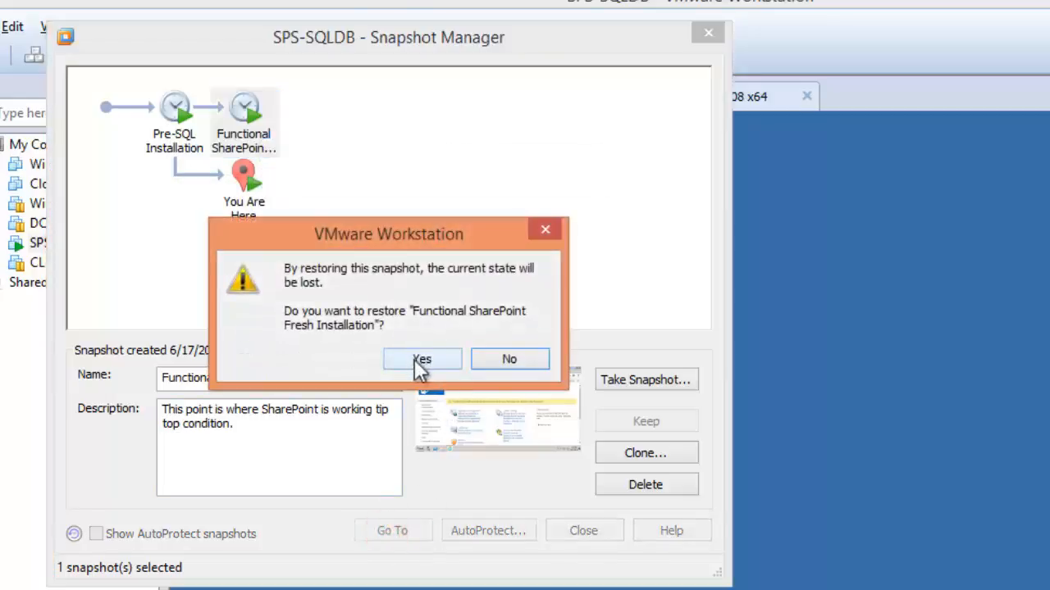
{"action": "left_click", "coordinate": [416, 361]}
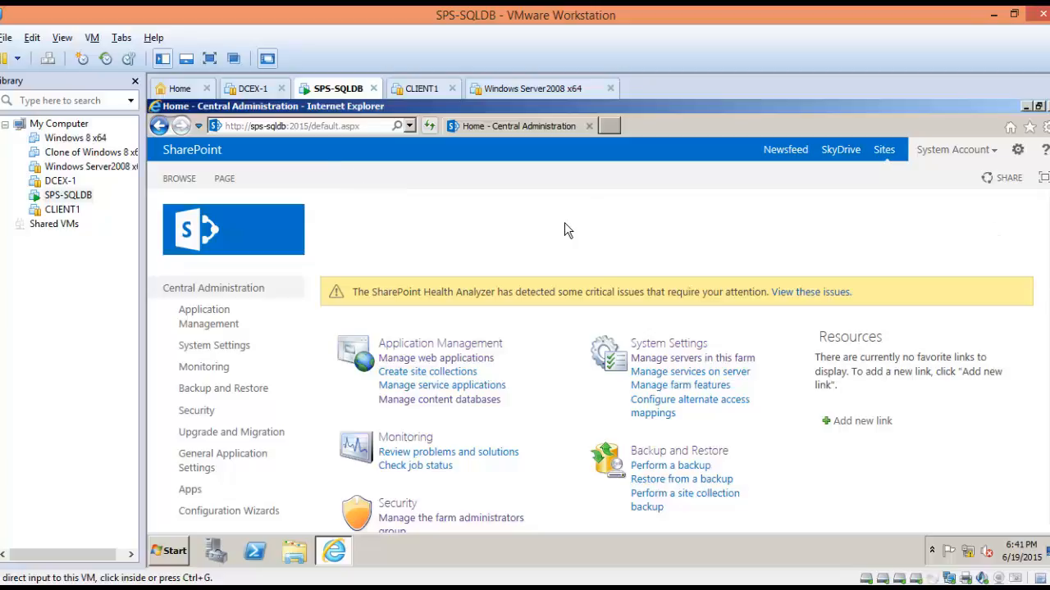
Look over the SharePoint Central Administration home page, minimize the browser, and check the programs offered for launching.
{"action": "left_click", "coordinate": [564, 223]}
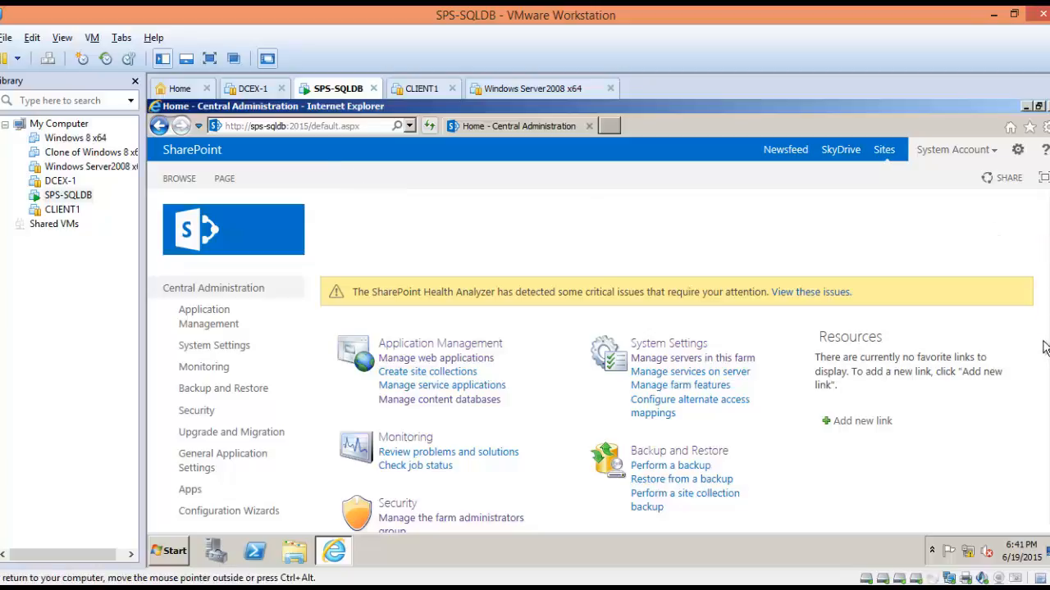
{"action": "scroll", "coordinate": [1043, 345], "scroll_direction": "down", "scroll_amount": 5}
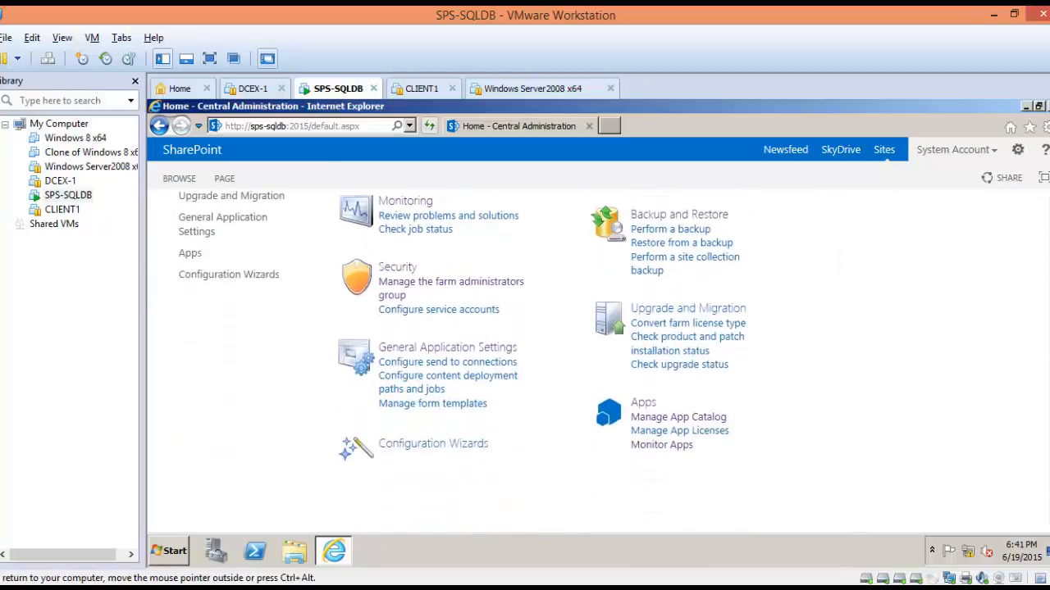
{"action": "scroll", "coordinate": [1041, 246], "scroll_direction": "up", "scroll_amount": 5}
{"action": "left_click", "coordinate": [1025, 107]}
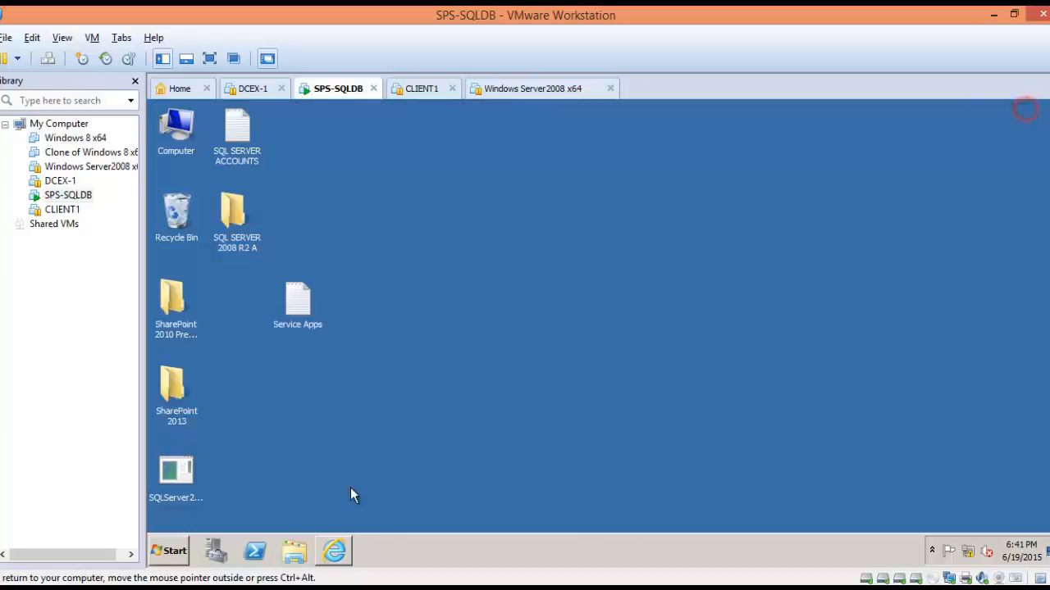
{"action": "left_click", "coordinate": [175, 551]}
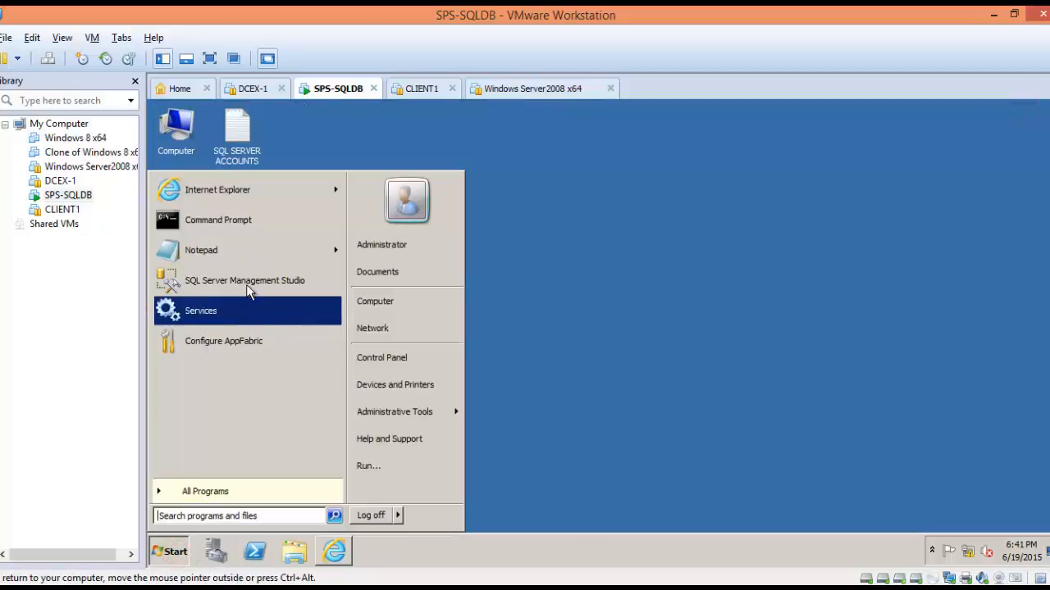
{"action": "left_click", "coordinate": [600, 199]}
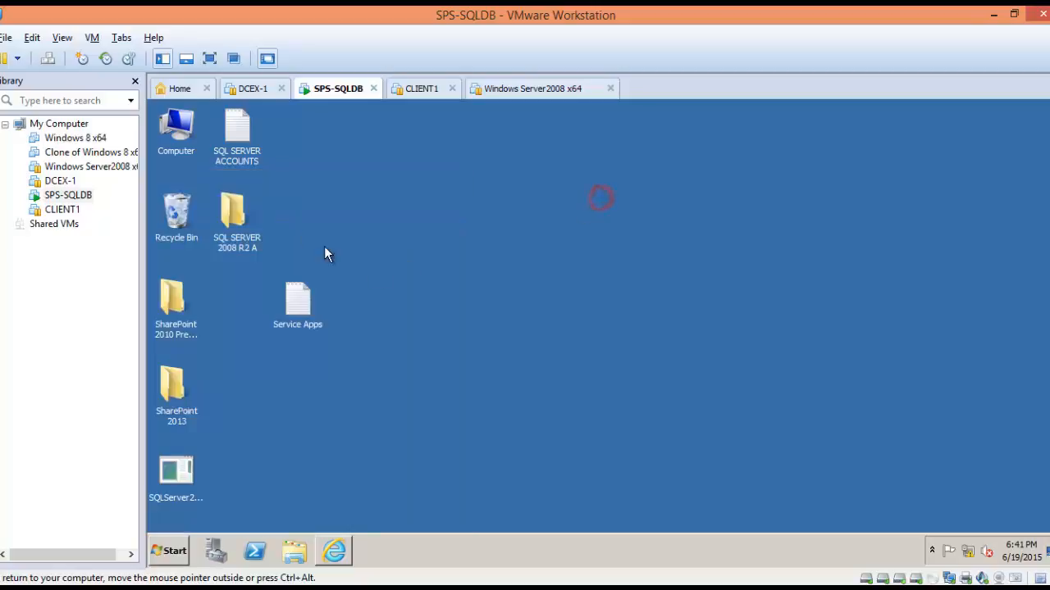
Open Services on the restored SPS-SQLDB machine and widen the Name column so the full service names fit.
{"action": "left_click", "coordinate": [171, 552]}
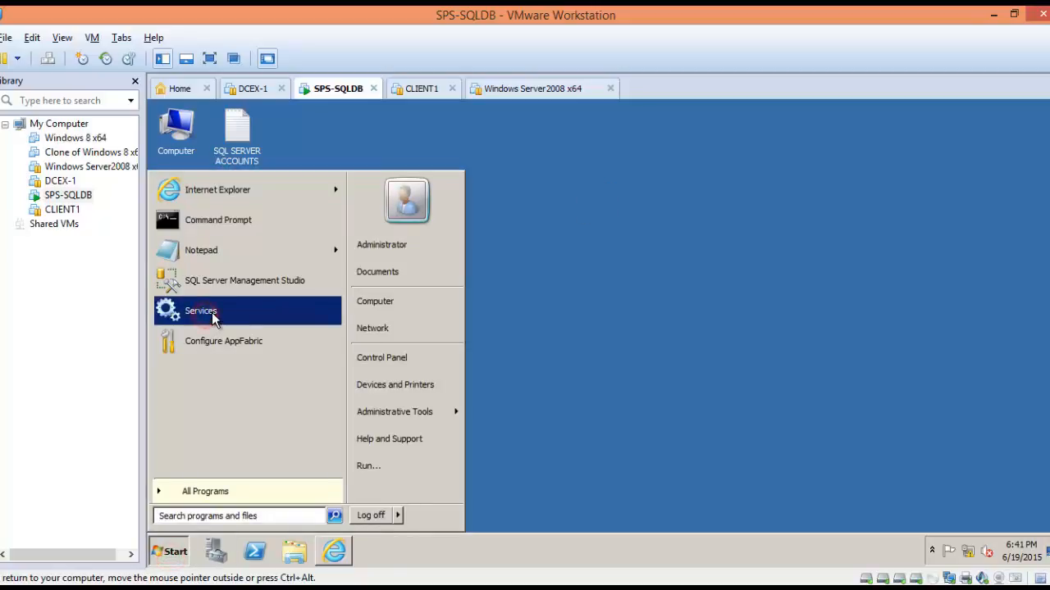
{"action": "left_click", "coordinate": [246, 314]}
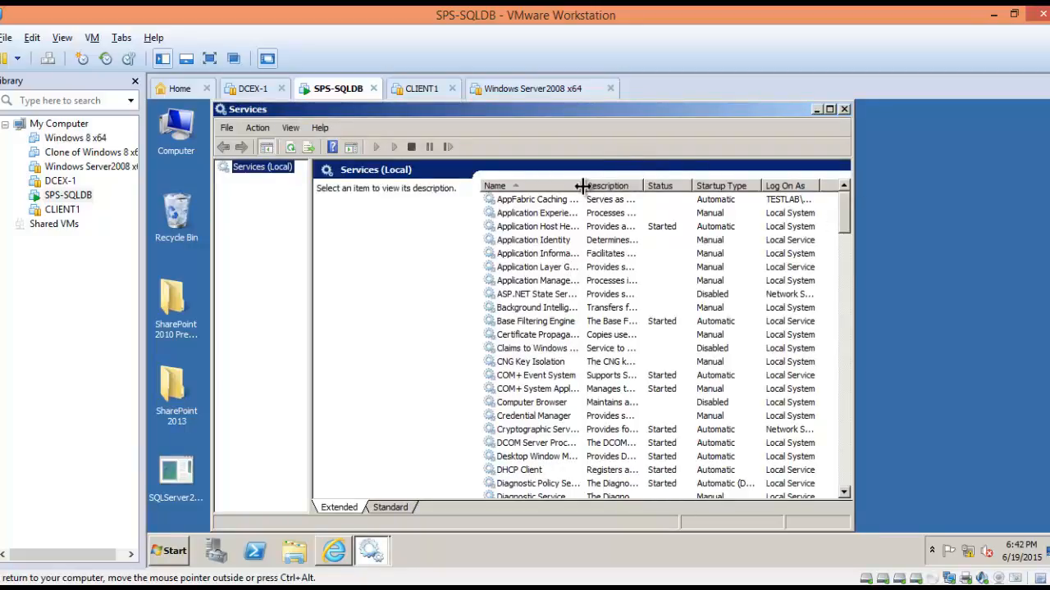
{"action": "left_click_drag", "start_coordinate": [582, 185], "coordinate": [654, 186]}
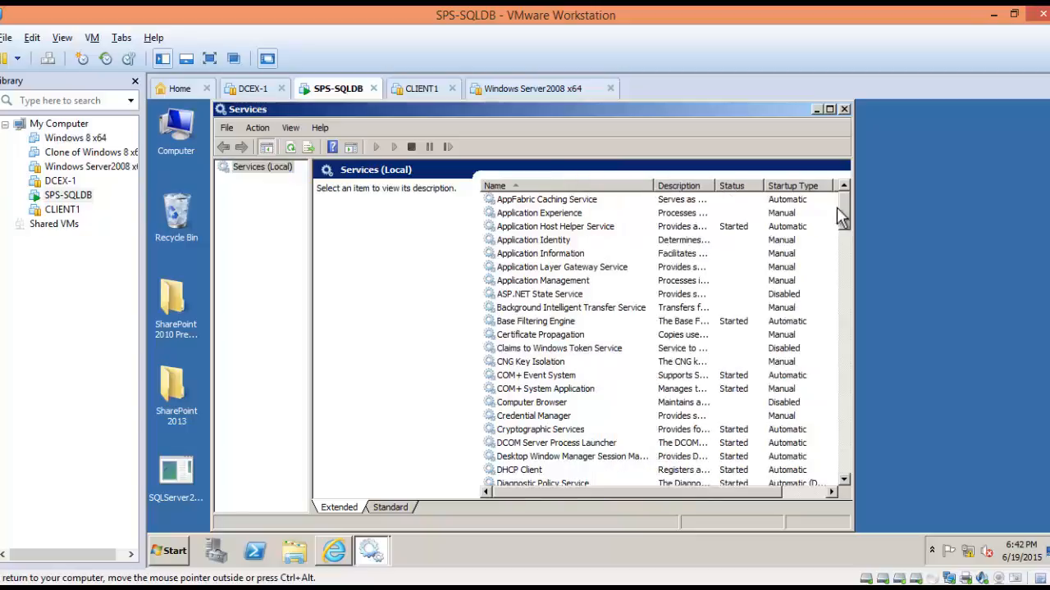
Go through the SharePoint services one by one, from SharePoint Administration to SharePoint VSS Writer, and check their status.
{"action": "left_click_drag", "start_coordinate": [847, 207], "coordinate": [840, 360]}
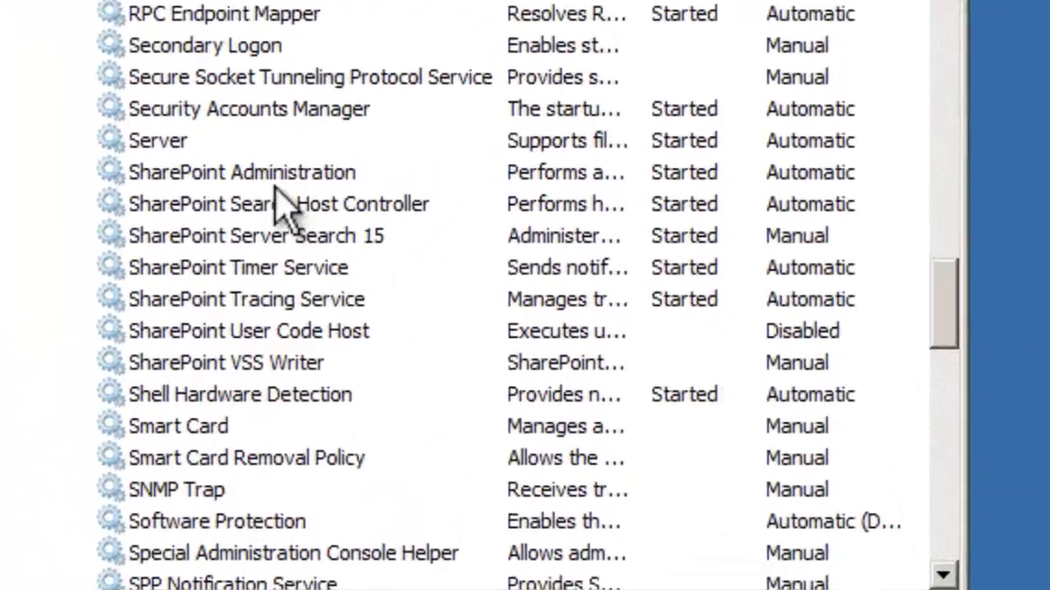
{"action": "left_click", "coordinate": [272, 172]}
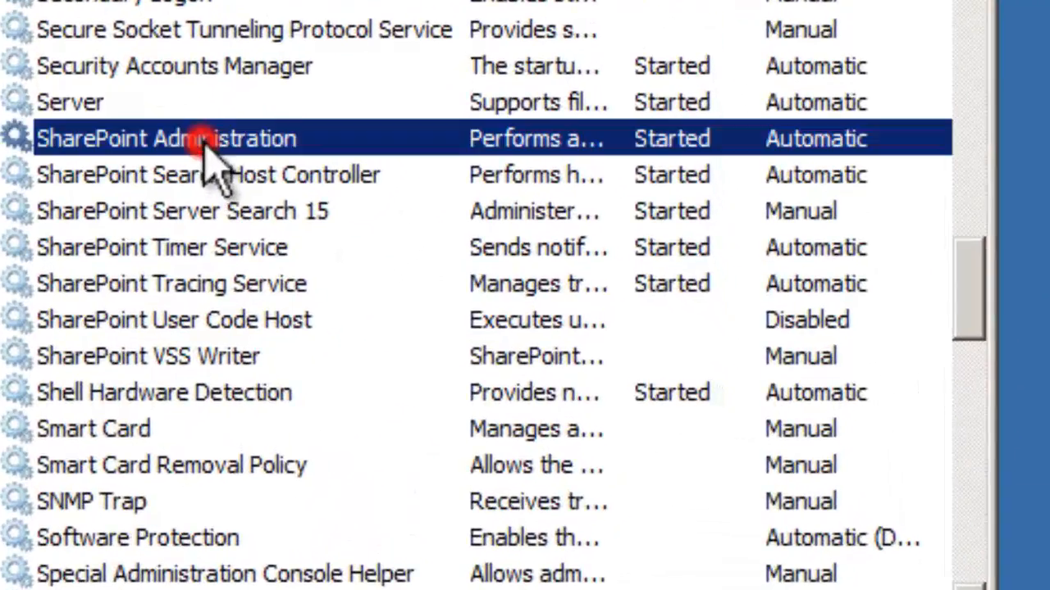
{"action": "left_click", "coordinate": [285, 203]}
{"action": "left_click", "coordinate": [277, 234]}
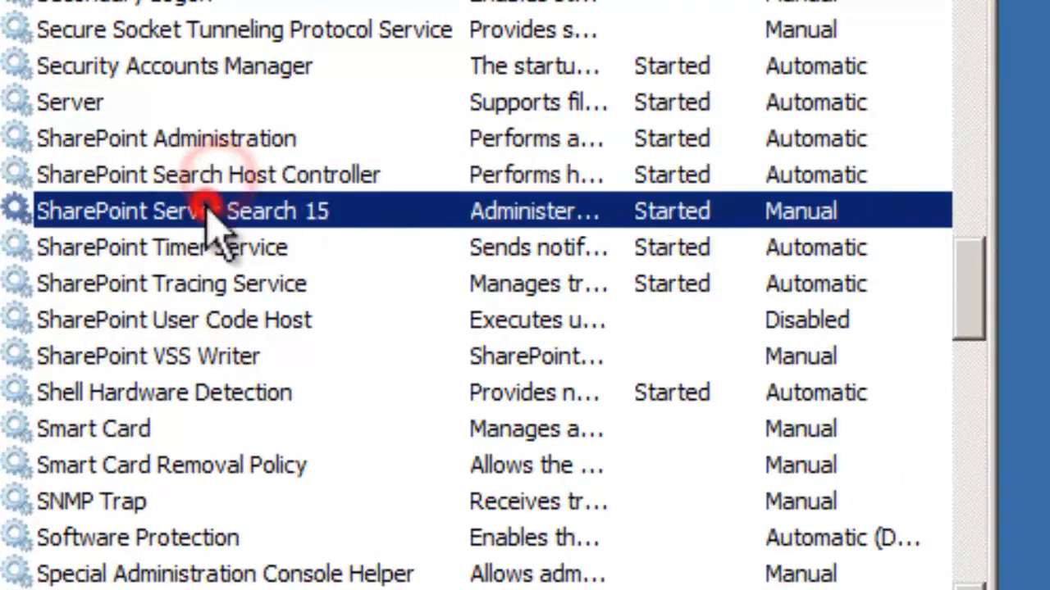
{"action": "left_click", "coordinate": [185, 246]}
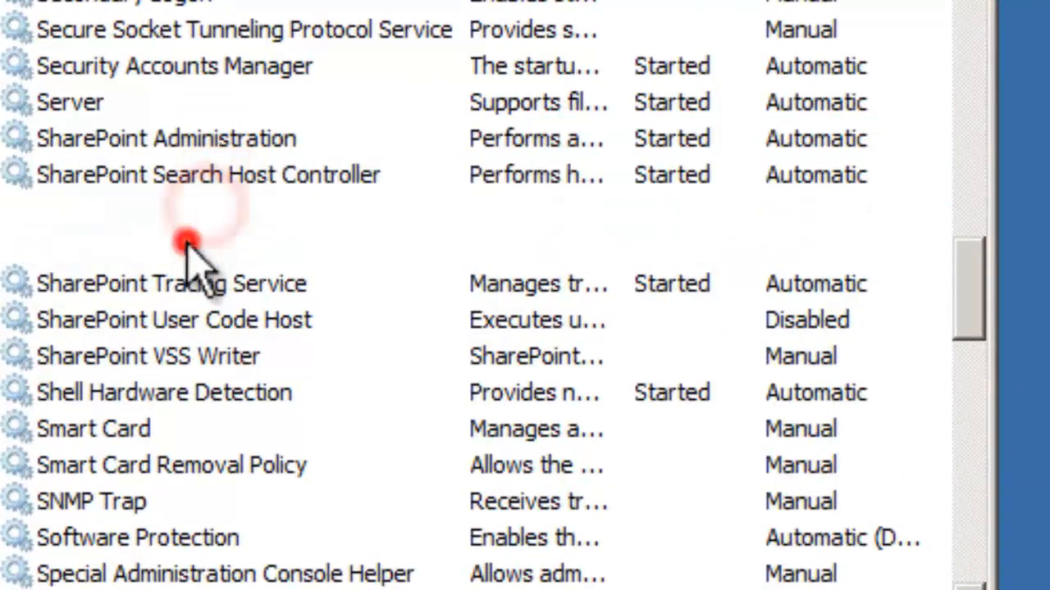
{"action": "left_click", "coordinate": [183, 283]}
{"action": "left_click", "coordinate": [181, 320]}
{"action": "left_click", "coordinate": [190, 358]}
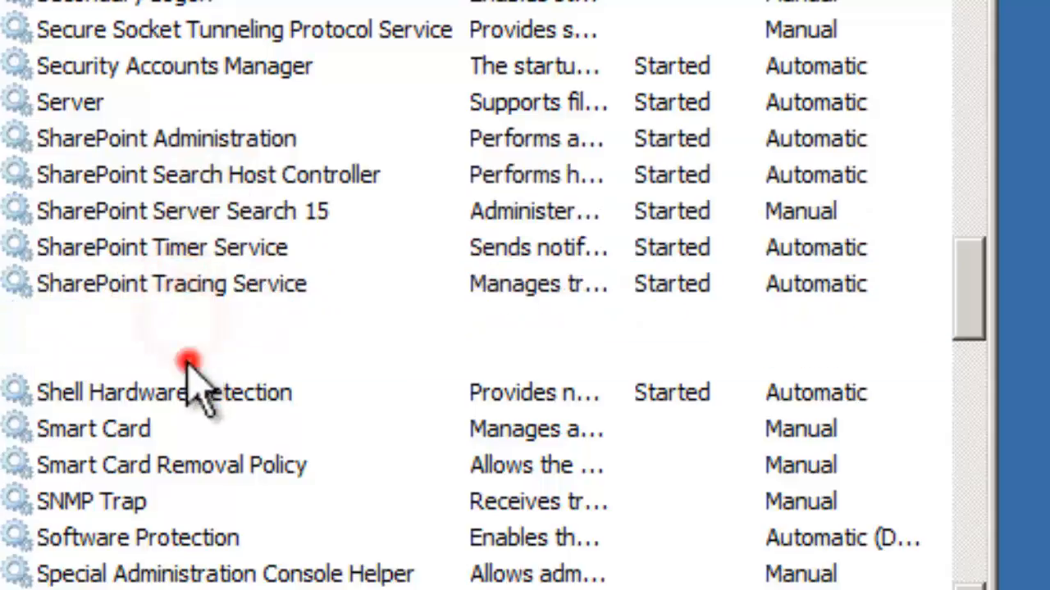
Check the SQL services, including SQL Active Directory Helper Service, SQL Full-text Filter Daemon Launcher and SQL Server Agent (MSSQLSERVER).
{"action": "left_click_drag", "start_coordinate": [976, 287], "coordinate": [956, 386]}
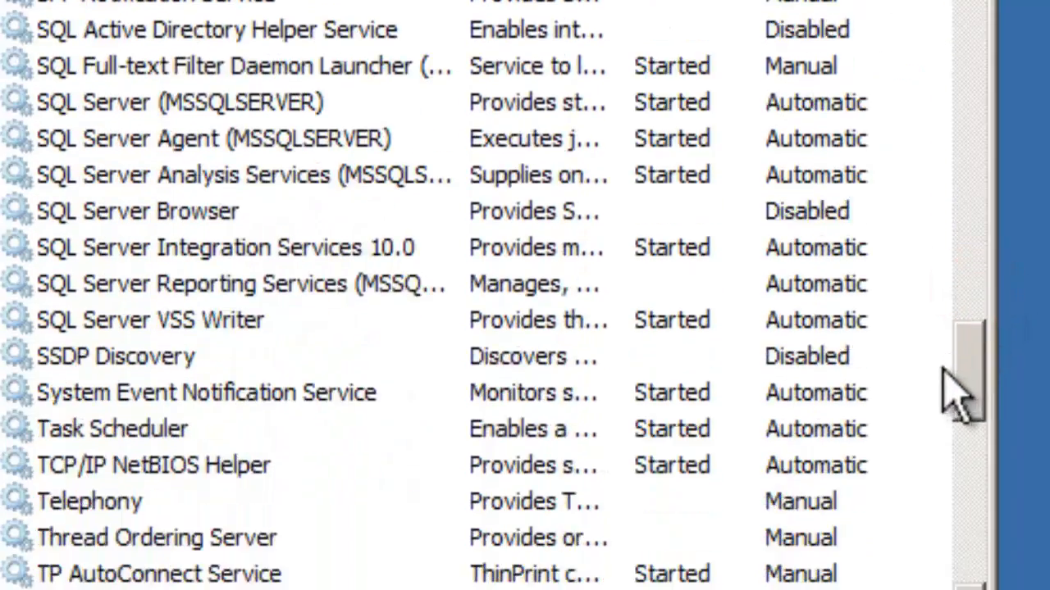
{"action": "left_click", "coordinate": [119, 31]}
{"action": "left_click", "coordinate": [123, 67]}
{"action": "left_click", "coordinate": [123, 138]}
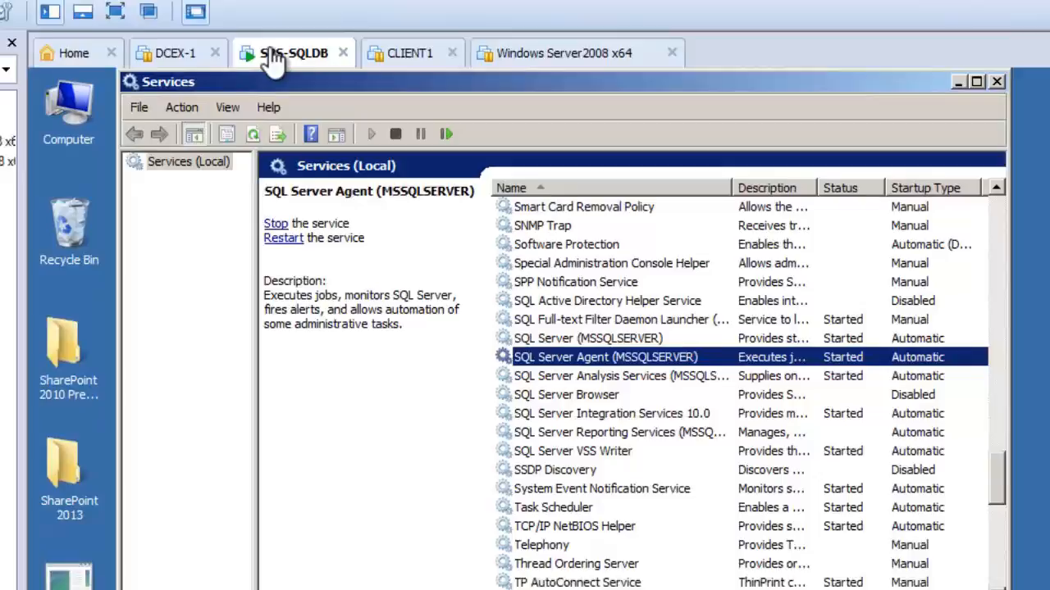
Open Snapshot Manager for the SPS-SQLDB virtual machine and bring up its AutoProtect settings.
{"action": "right_click", "coordinate": [325, 86]}
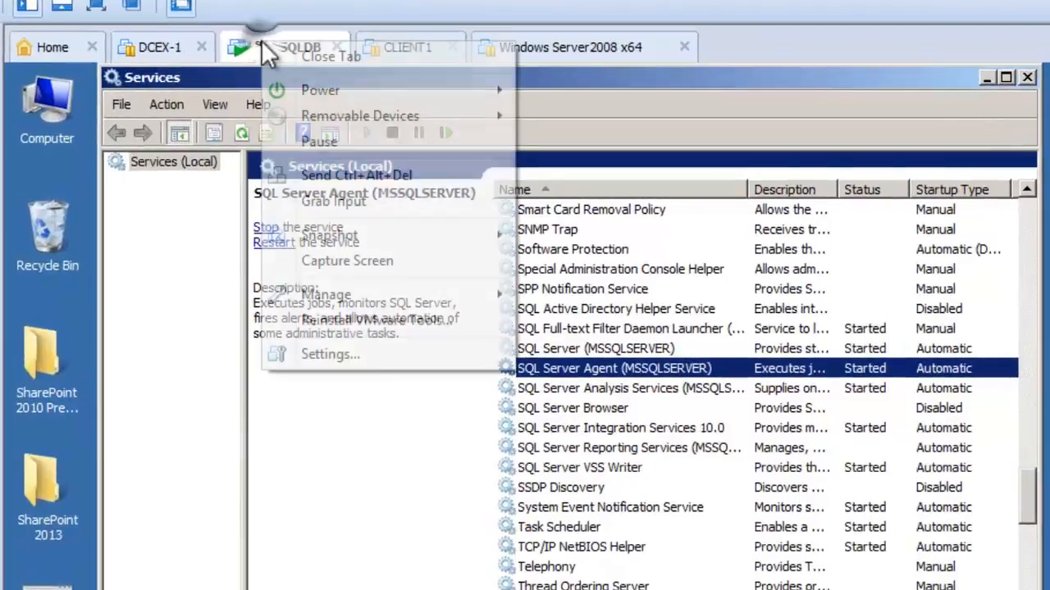
{"action": "mouse_move", "coordinate": [380, 232]}
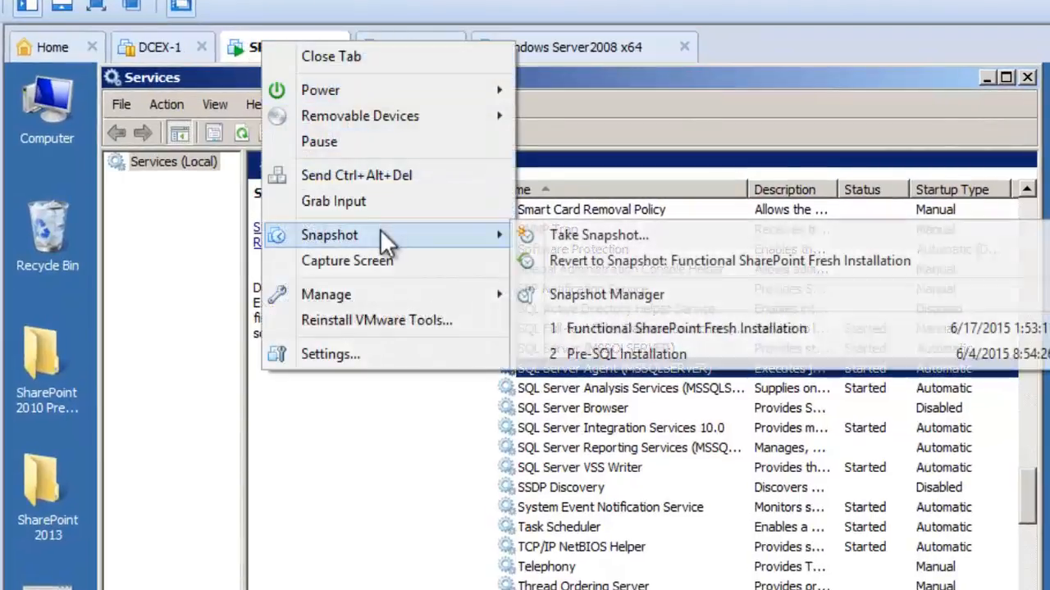
{"action": "left_click", "coordinate": [588, 294]}
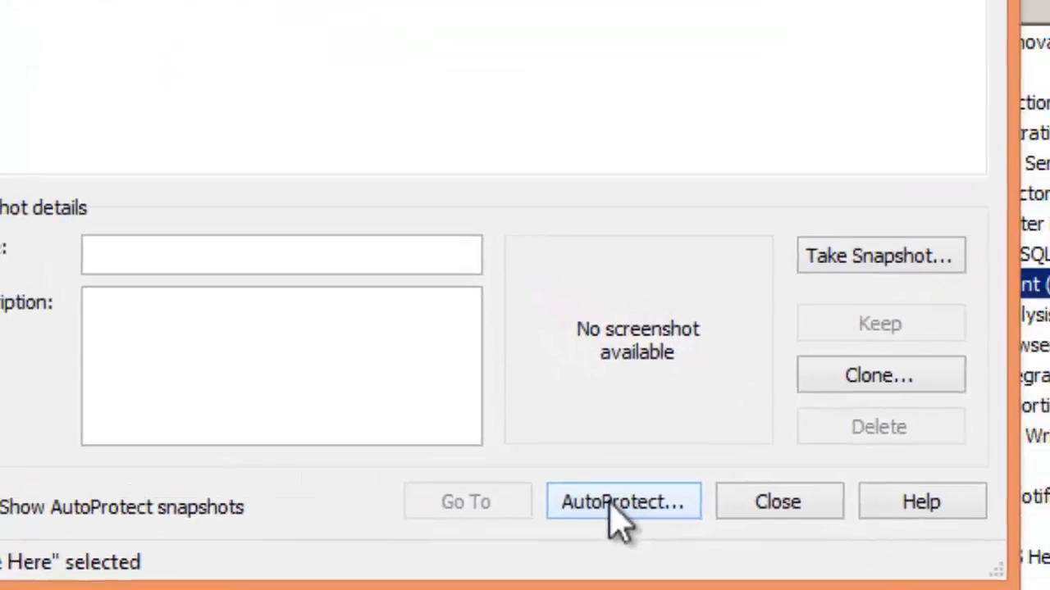
{"action": "left_click", "coordinate": [627, 447]}
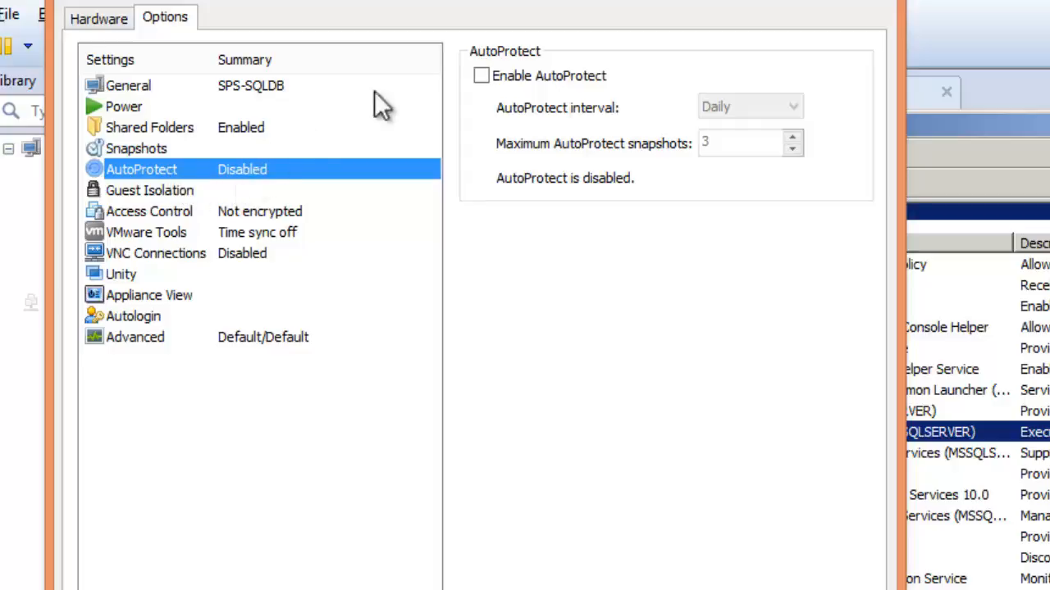
Try enabling AutoProtect with a Half-Hourly interval, discarding the settings change and closing Snapshot Manager.
{"action": "left_click", "coordinate": [481, 75]}
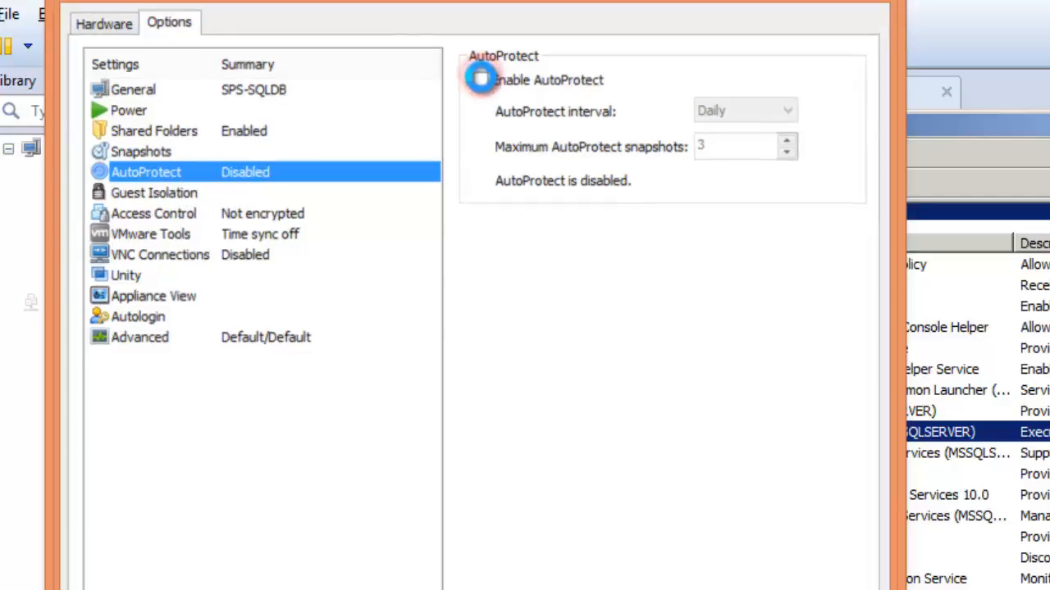
{"action": "left_click", "coordinate": [481, 75]}
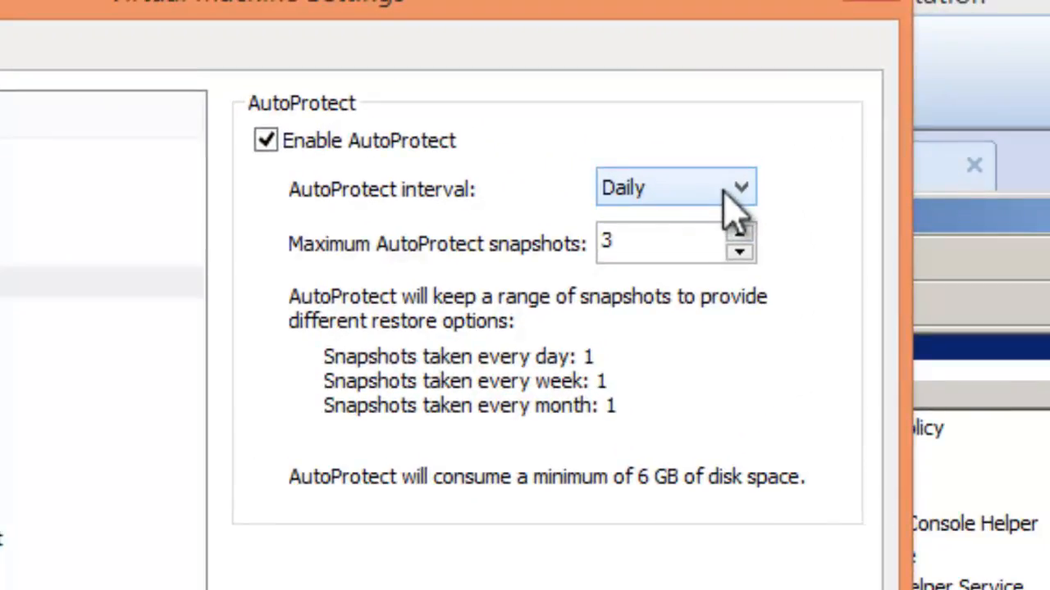
{"action": "left_click", "coordinate": [724, 190]}
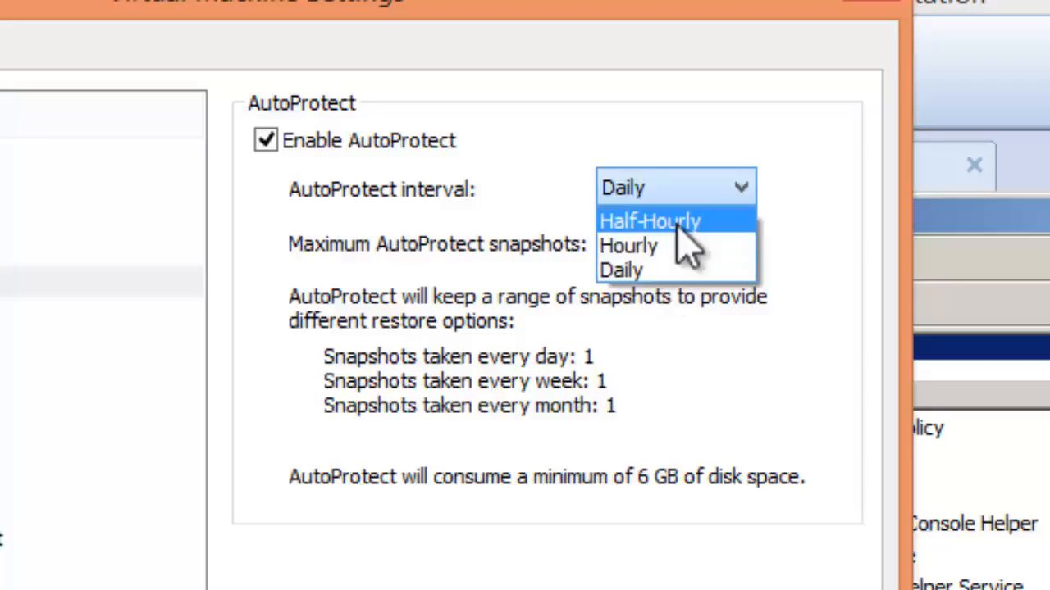
{"action": "left_click", "coordinate": [675, 223]}
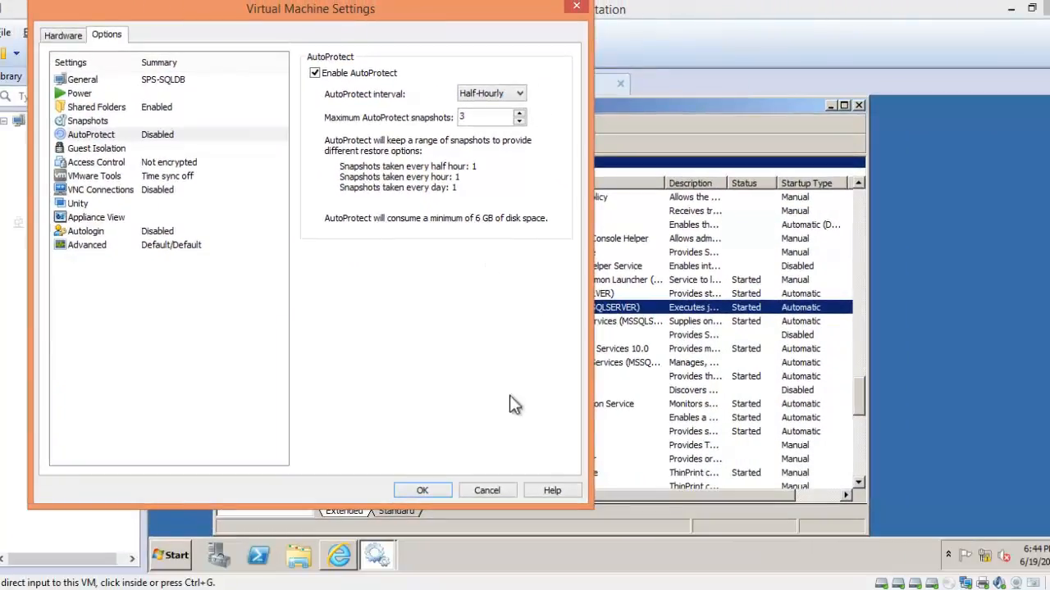
{"action": "left_click", "coordinate": [487, 490]}
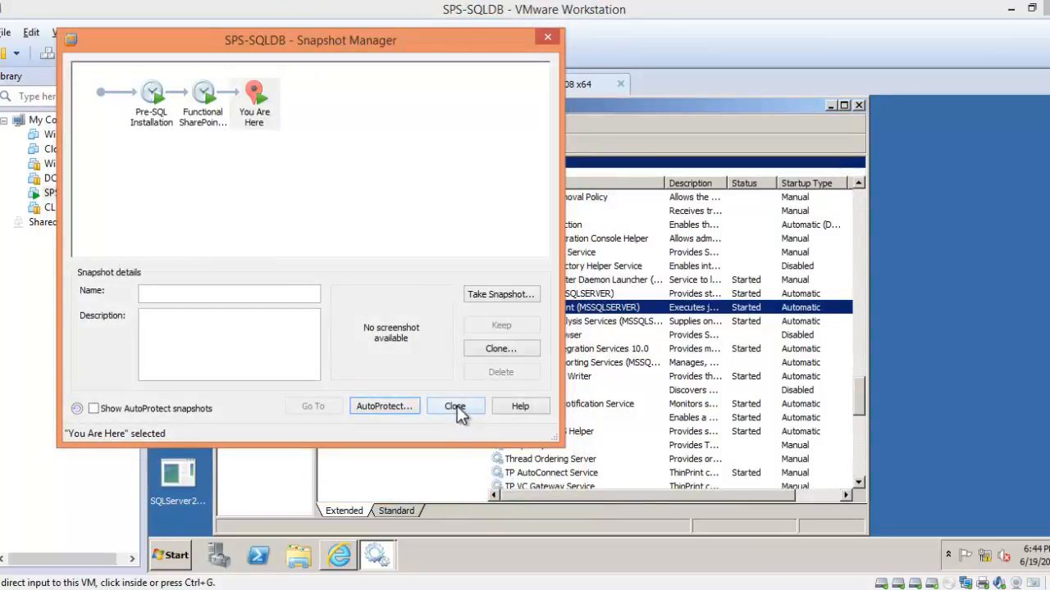
{"action": "left_click", "coordinate": [456, 406]}
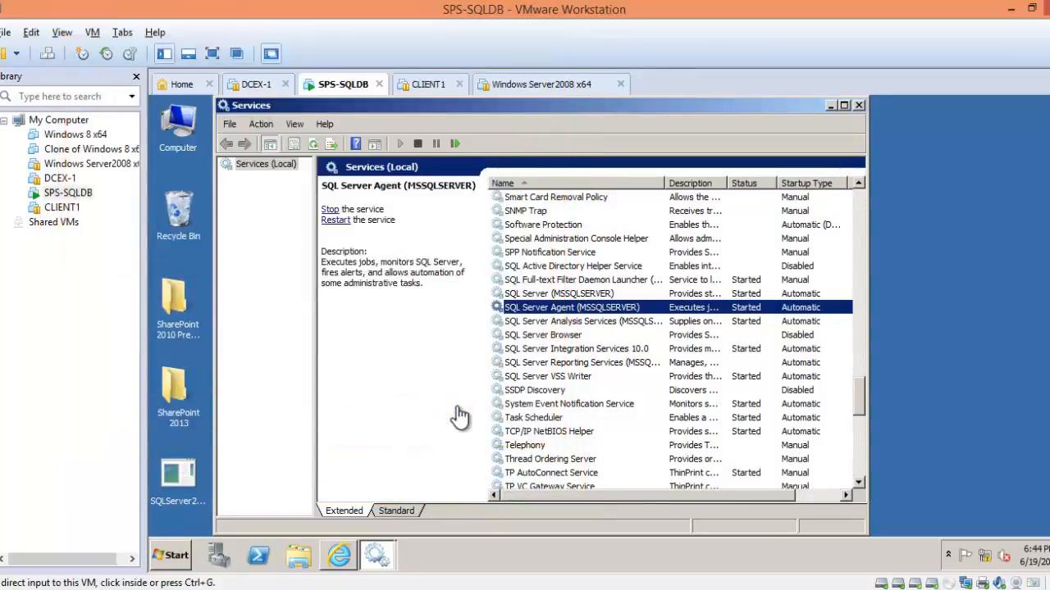